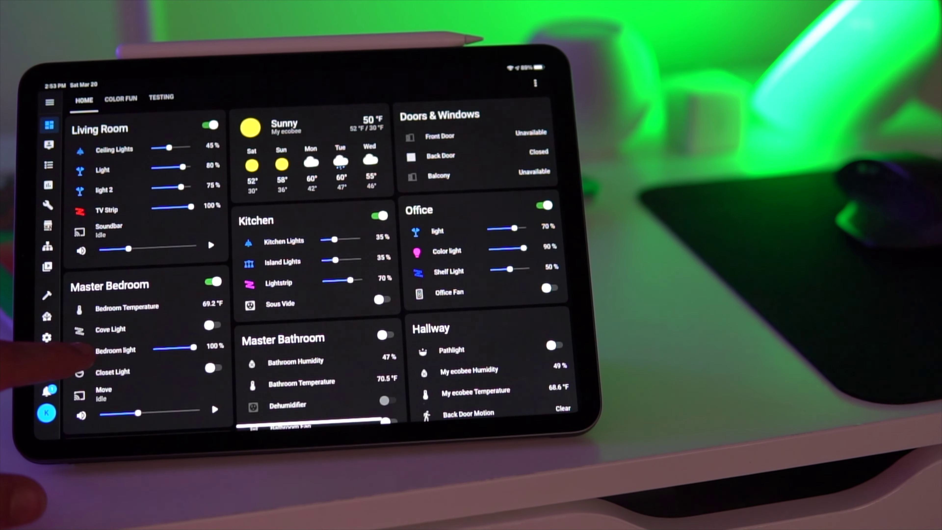
Set the Master Bedroom's Bedroom light to a blue colour and close its details.
left_click(102, 351)
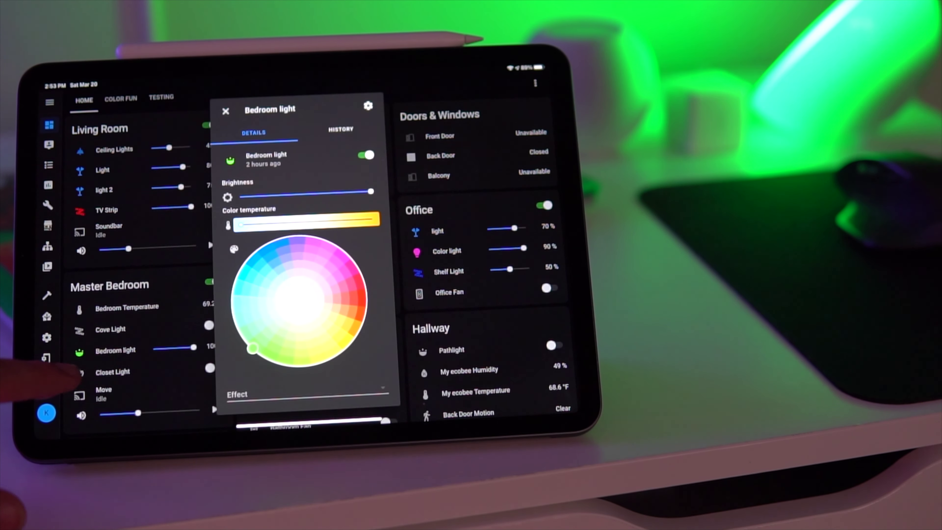
left_click(275, 257)
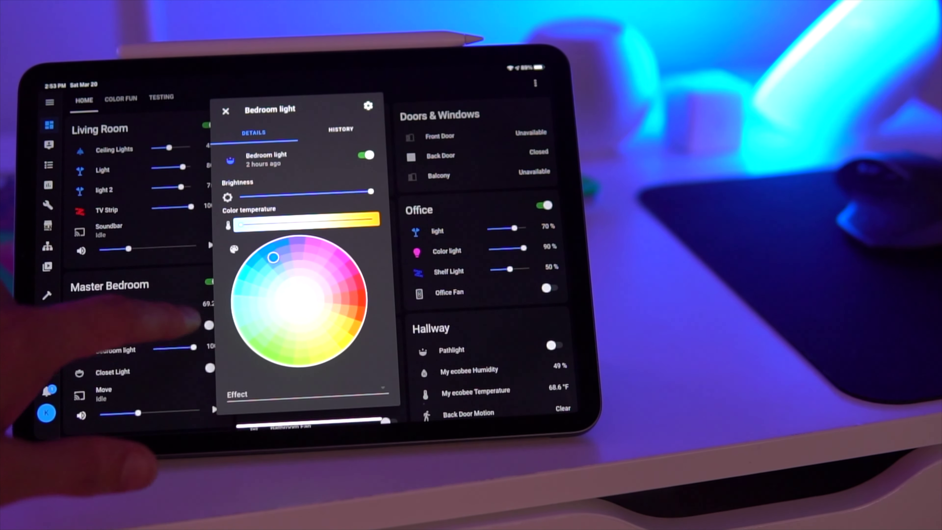
left_click(226, 111)
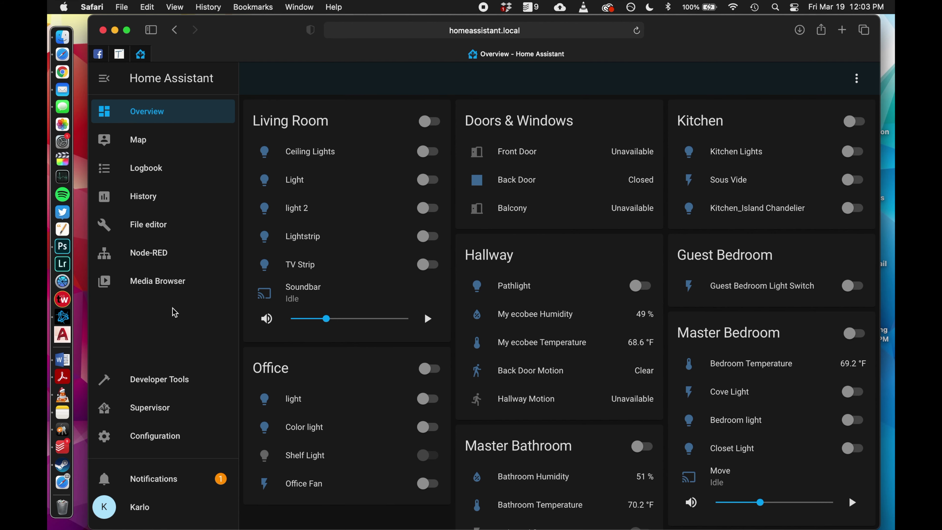
Open hacs.xyz in a separate tab, read the HACS installation prerequisites, and close the tab.
key("super+t")
type("hacs.x")
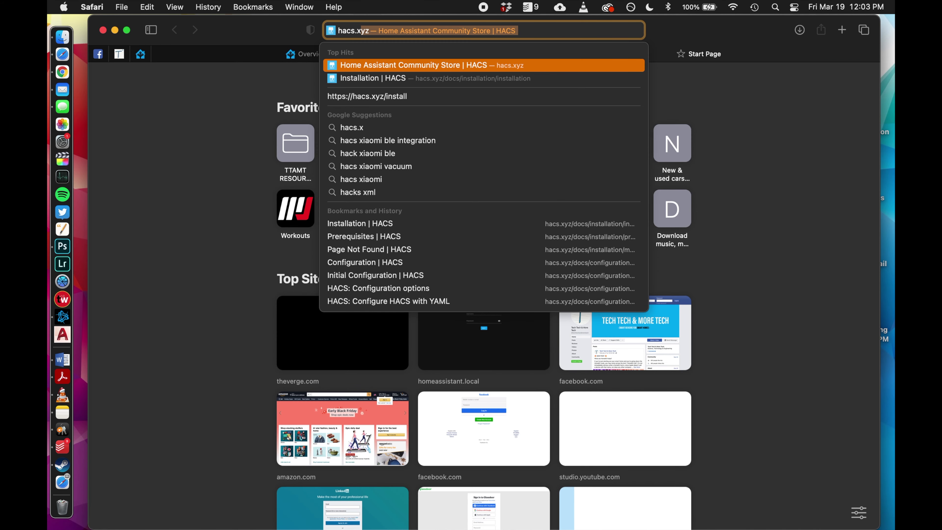
key("Return")
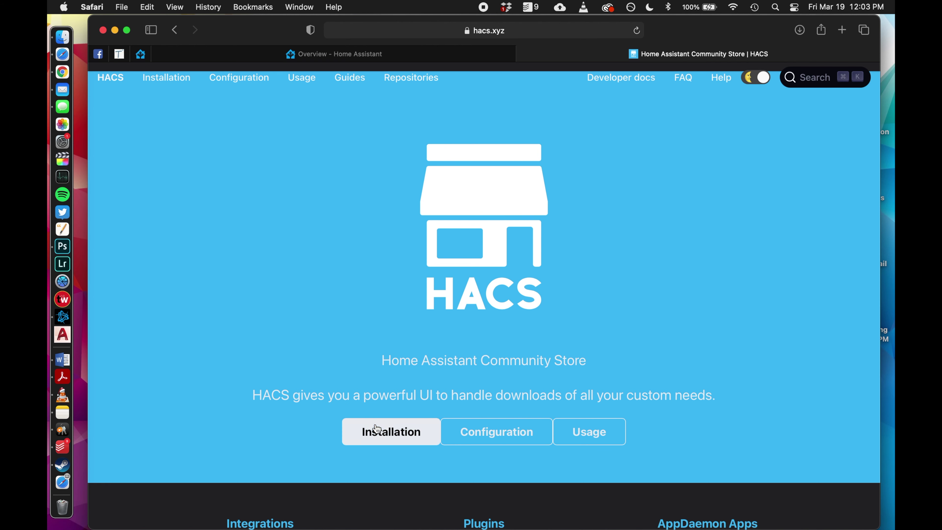
left_click(377, 430)
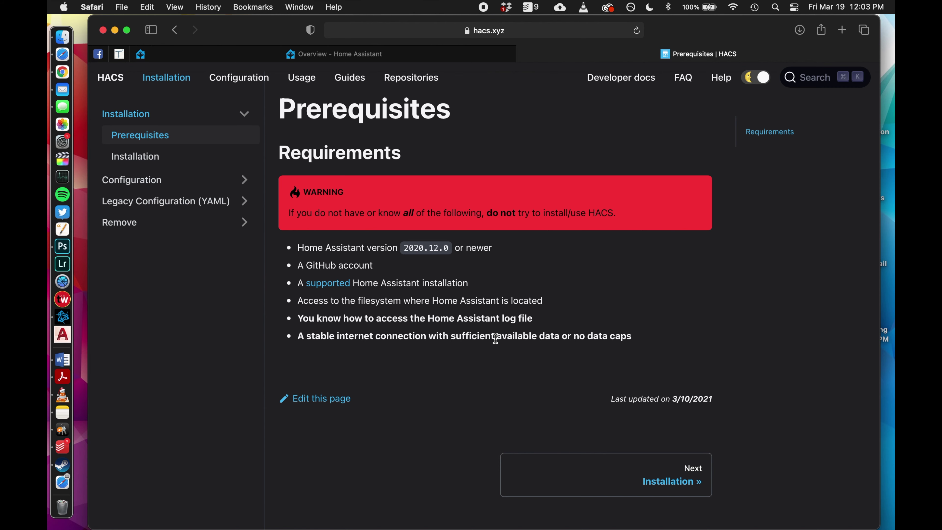
key("super+w")
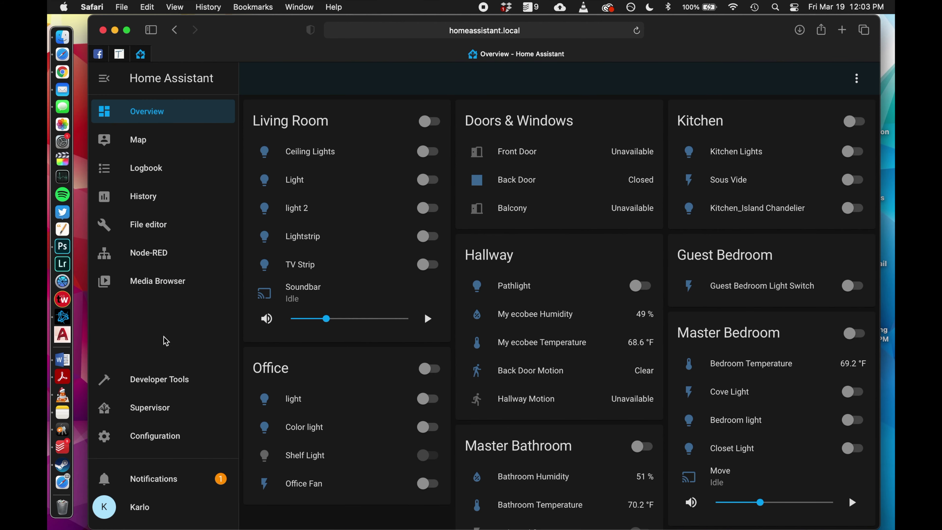
View the Terminal & SSH add-on from the Supervisor's add-on store, open its web UI, and return to the overview.
scroll(166, 341, "down", 3)
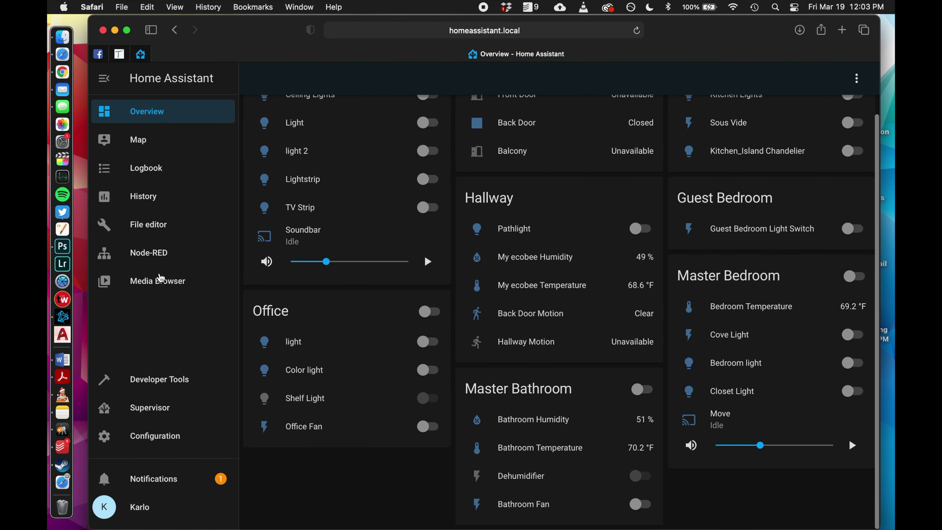
left_click(167, 410)
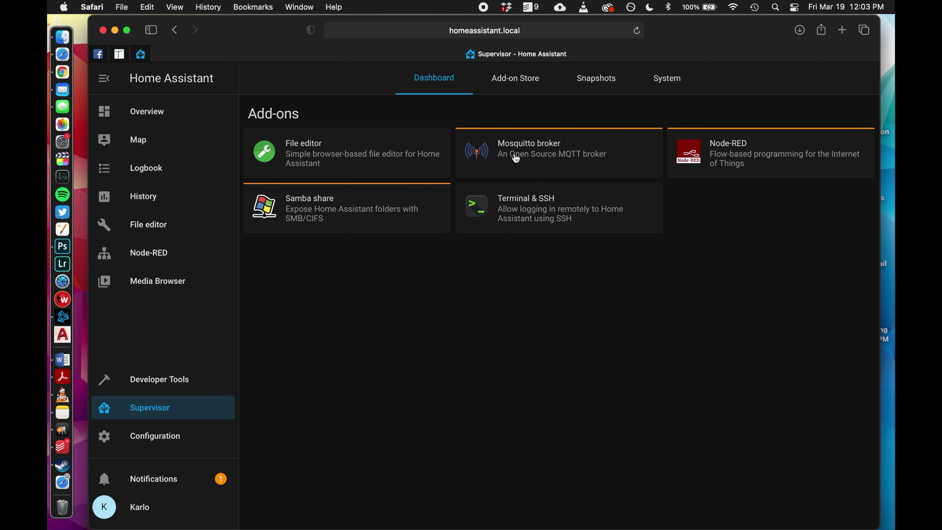
left_click(505, 91)
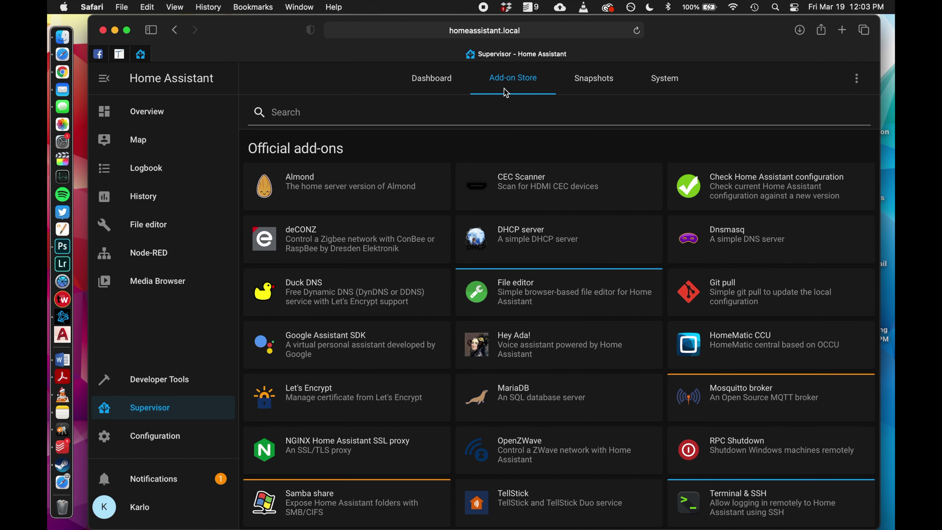
scroll(432, 408, "down", 3)
left_click(779, 378)
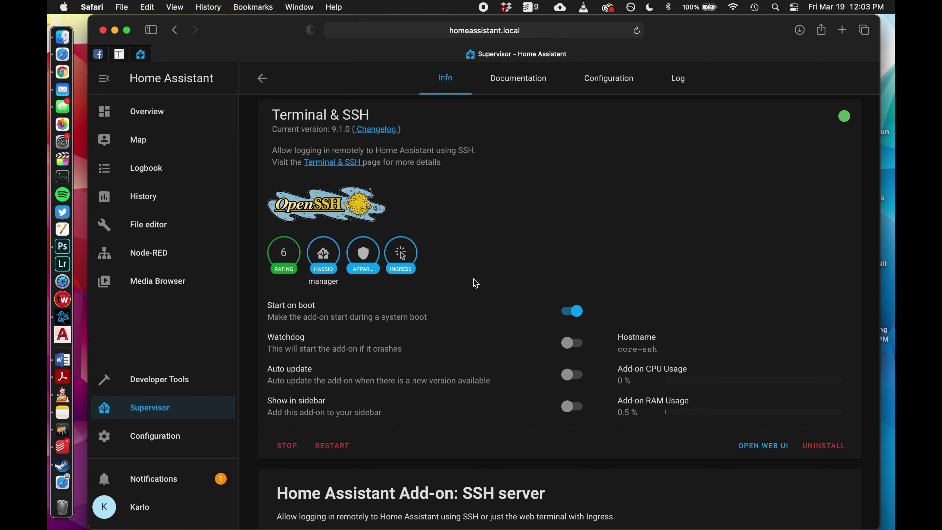
left_click(764, 451)
left_click(223, 113)
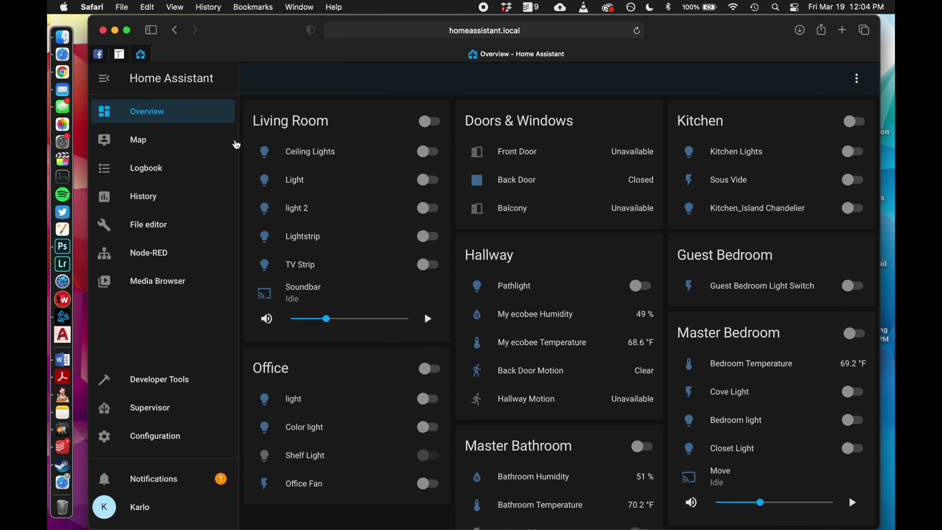
View the github.com home page in a separate tab and close that tab.
key("super+t")
type("github.com")
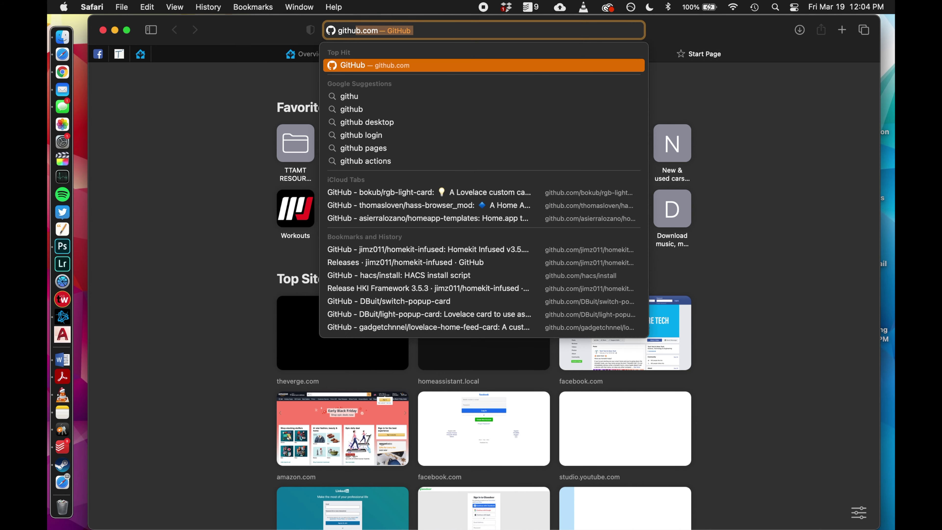
key("Return")
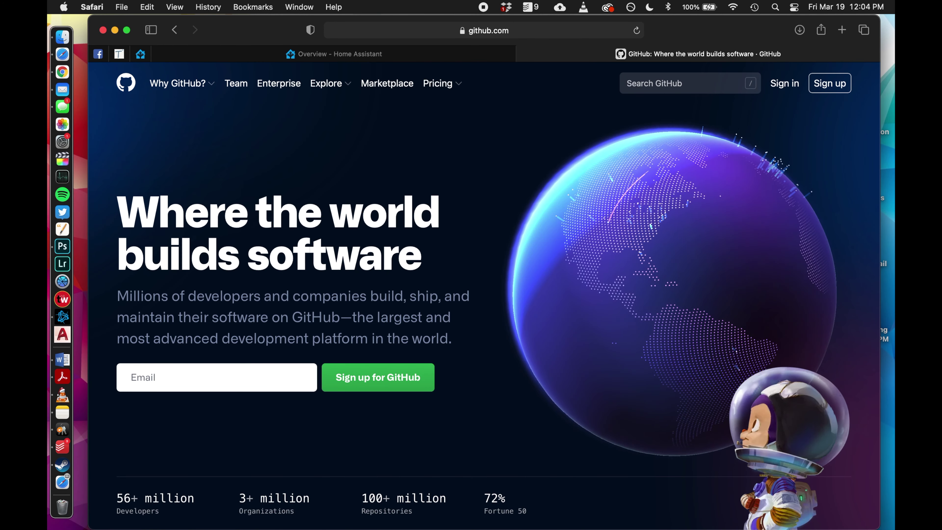
key("super+w")
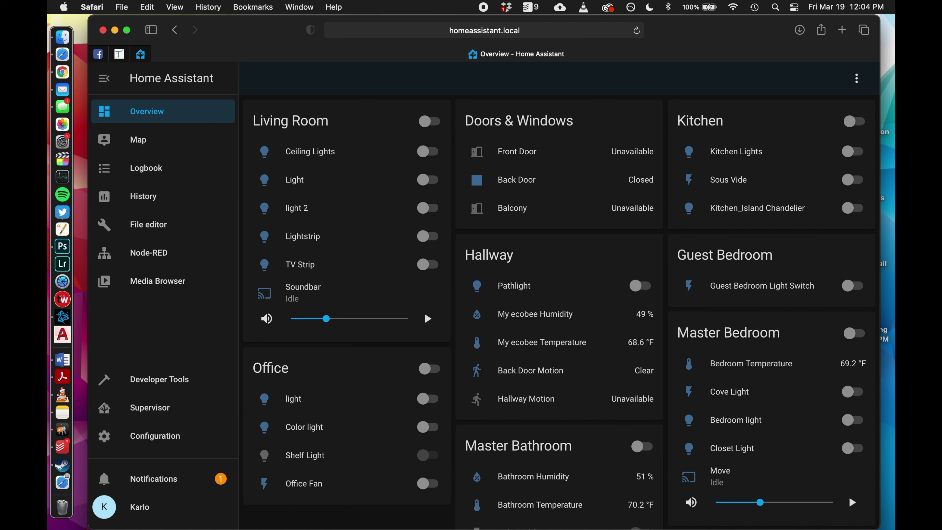
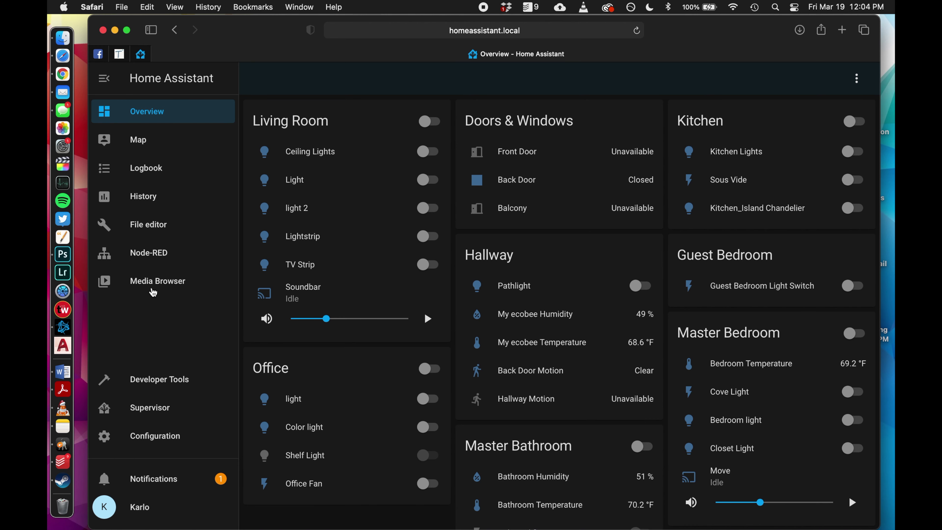
Open the web terminal of the installed Terminal & SSH add-on from the Supervisor dashboard.
left_click(153, 413)
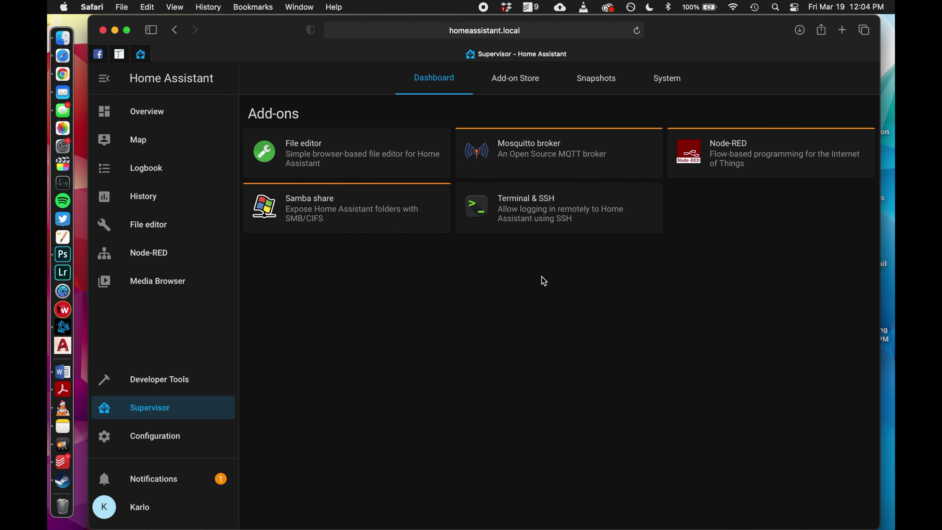
left_click(596, 229)
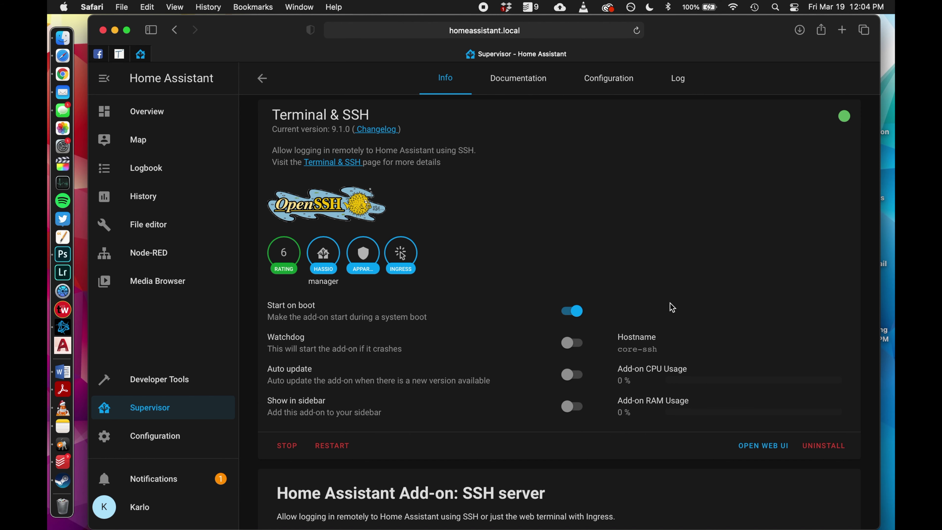
left_click(764, 446)
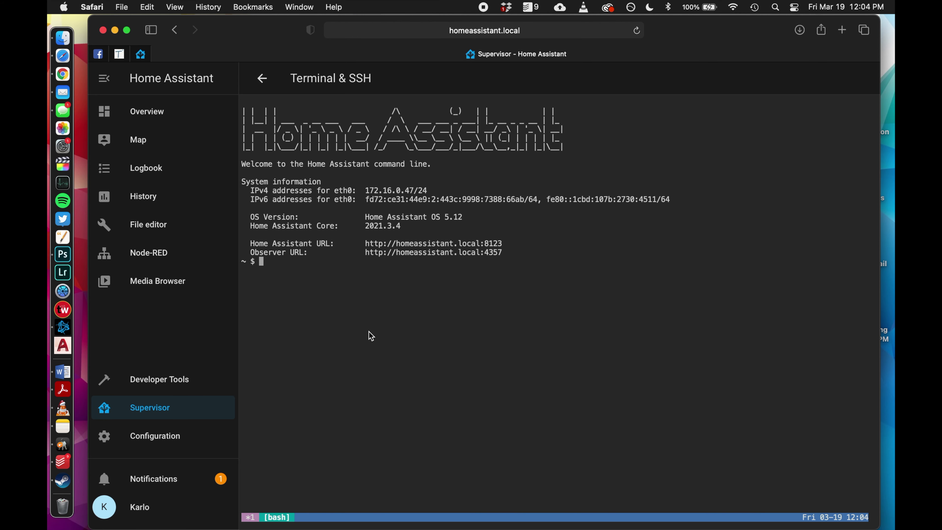
Copy the Home Assistant OS install command from the Installation page of the HACS documentation.
key("ctrl+Right")
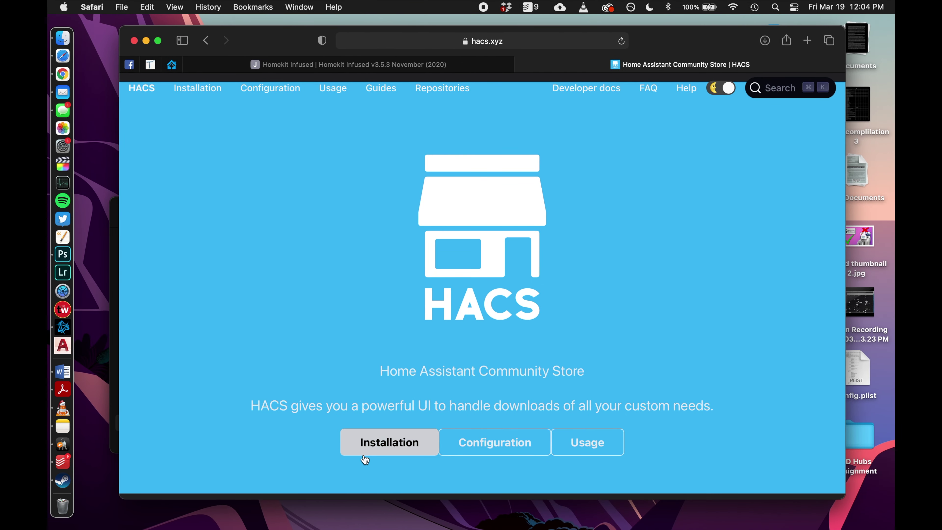
left_click(366, 452)
left_click(181, 172)
scroll(441, 288, "down", 10)
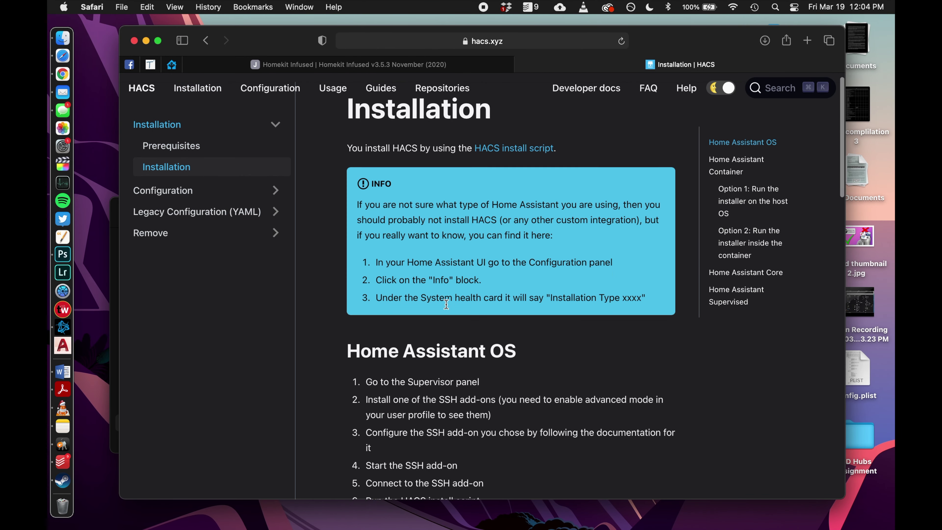
left_click(657, 366)
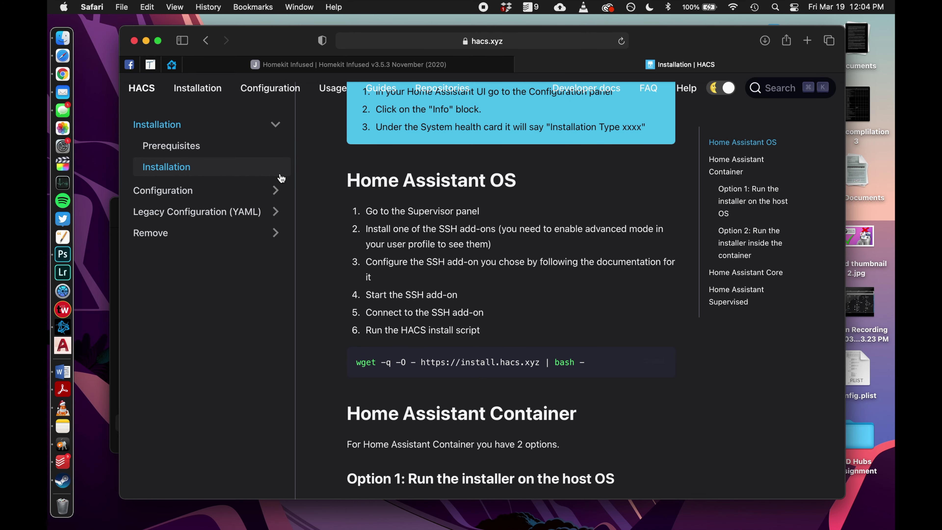
key("ctrl+Left")
key("super+v")
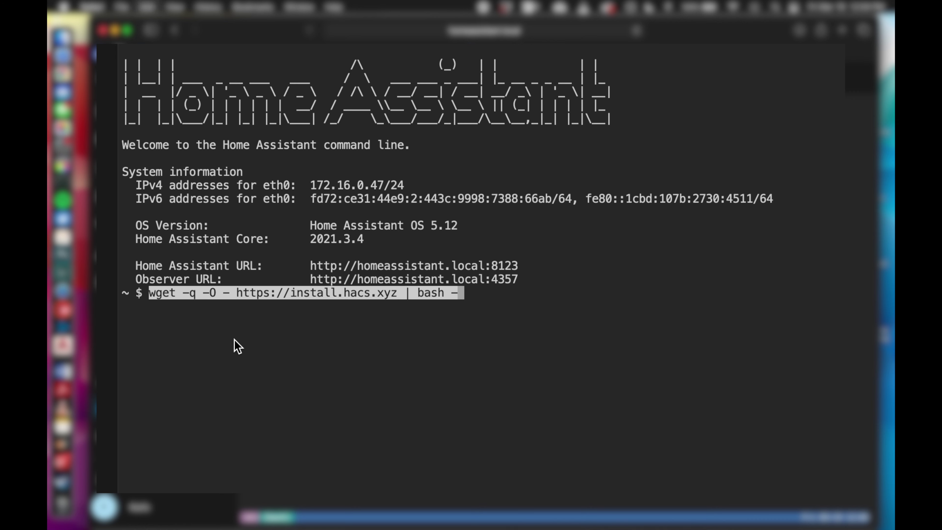
key("Return")
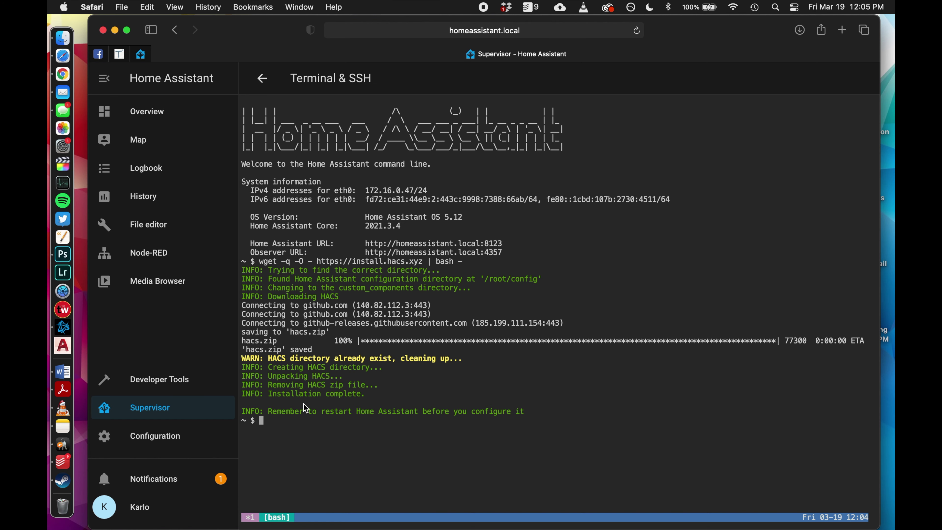
Open the Server Controls page in the Home Assistant configuration.
left_click(162, 442)
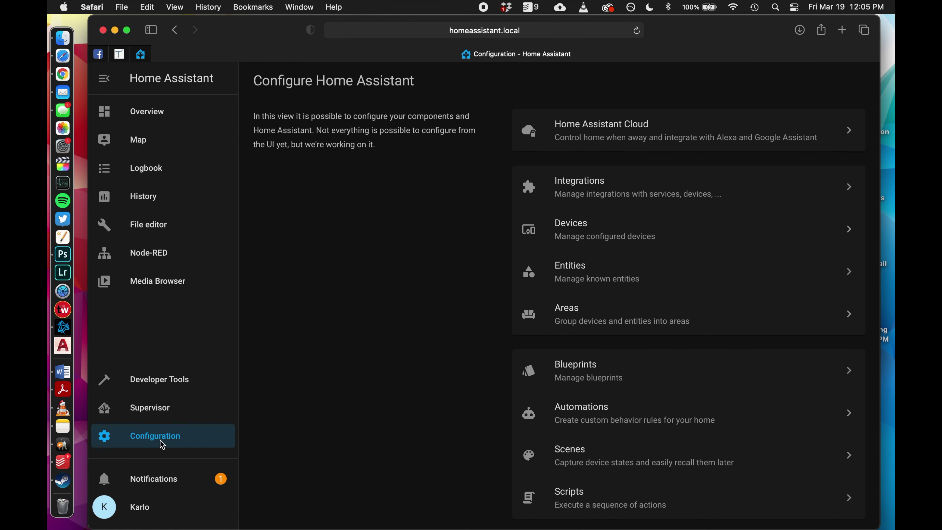
scroll(564, 395, "down", 2)
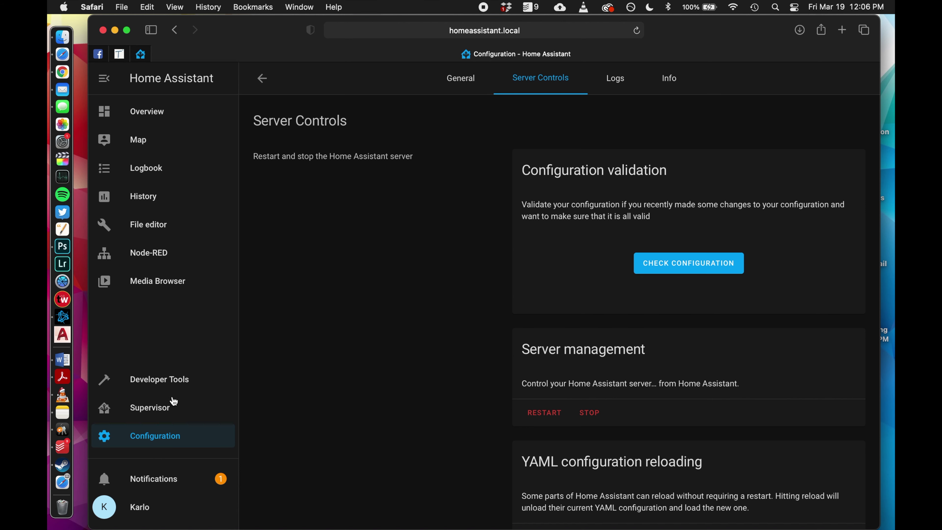
Open the Integrations page, view the list of integrations that can be set up, and close the list.
left_click(169, 446)
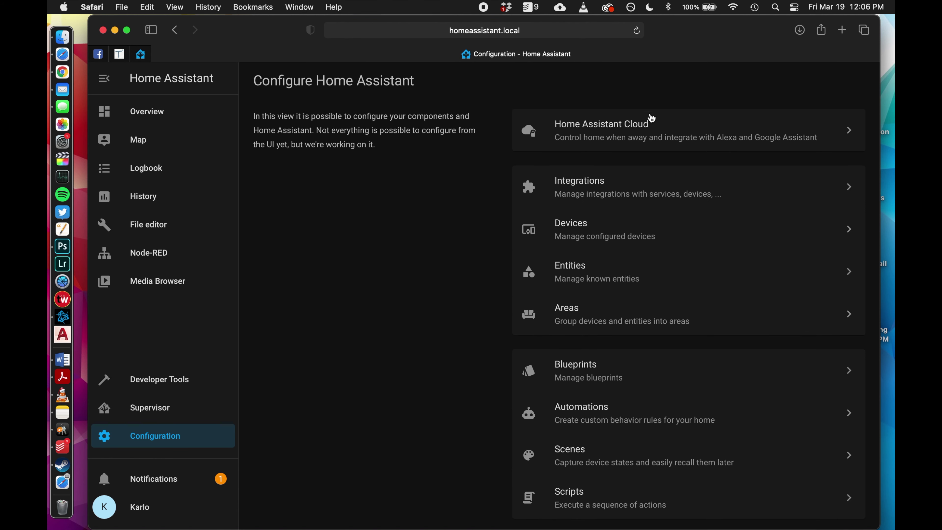
left_click(653, 186)
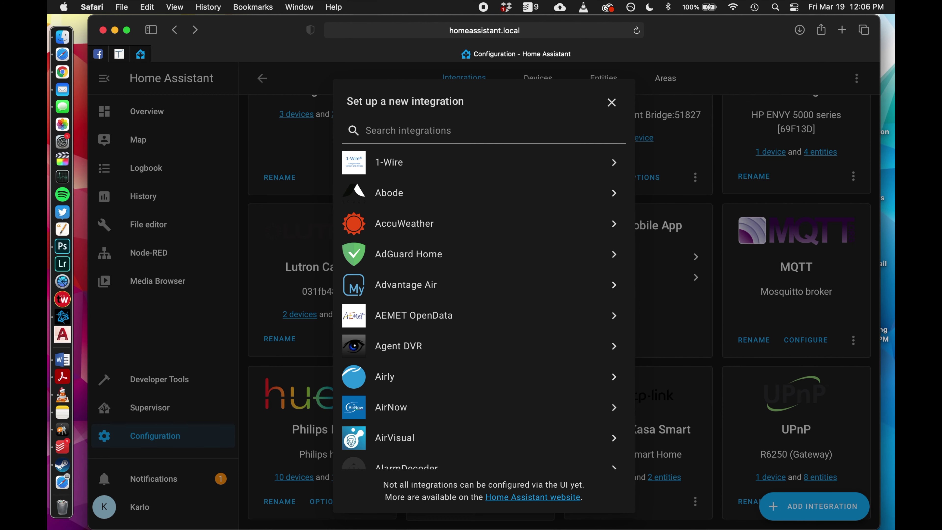
left_click(612, 104)
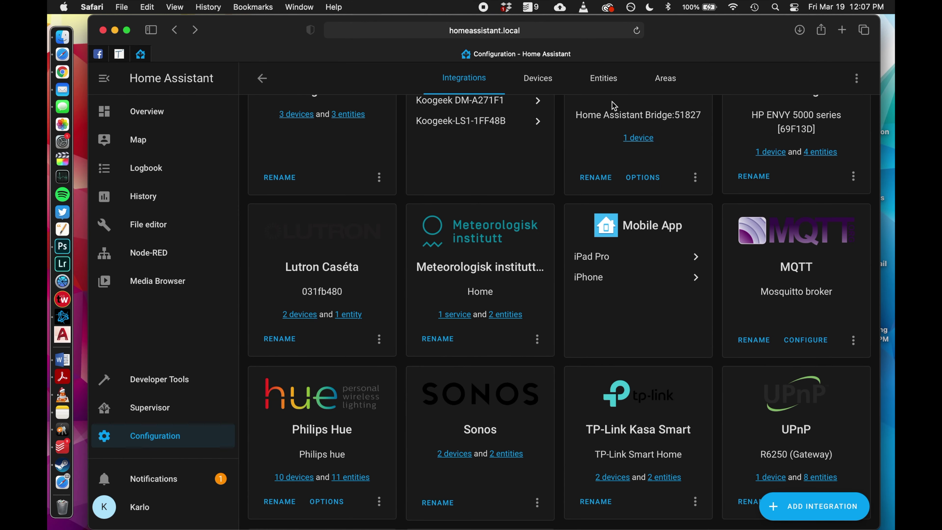
Have the browser show the Develop menu in the menu bar through its advanced preferences.
left_click(90, 6)
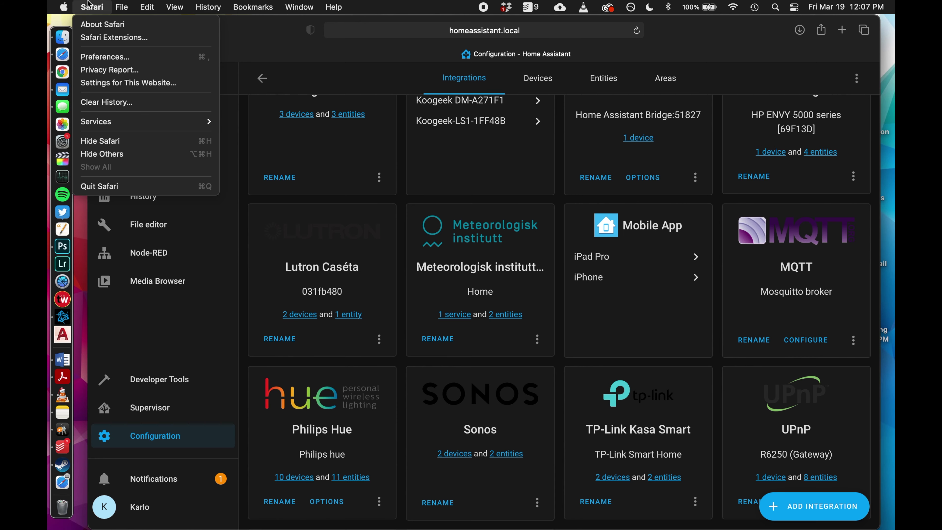
left_click(107, 57)
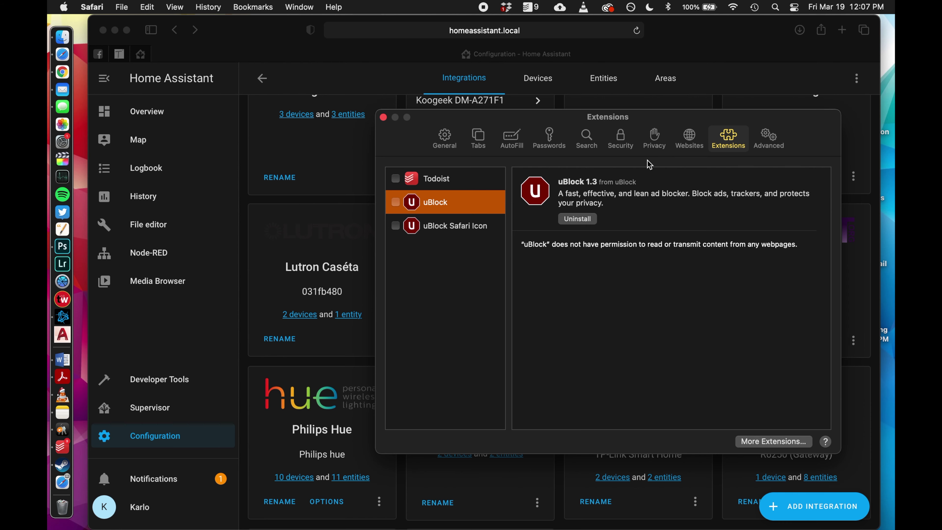
left_click(780, 143)
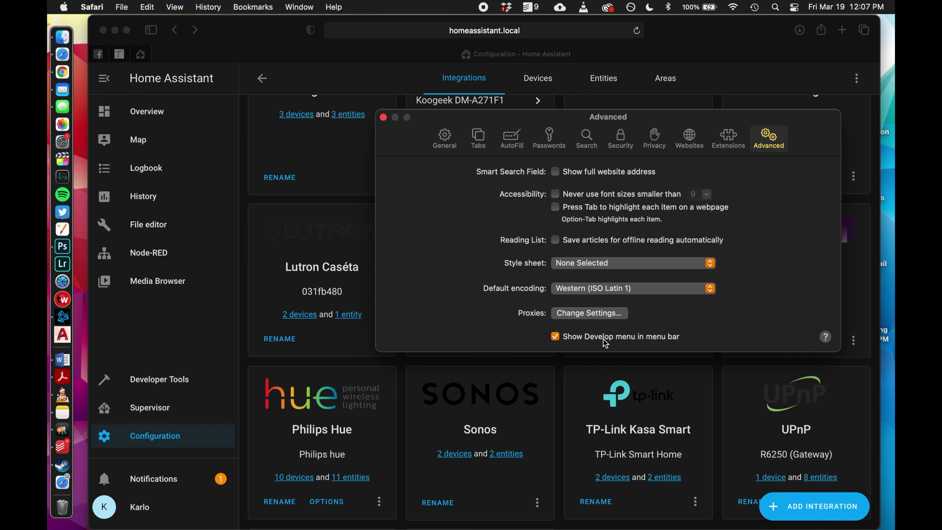
Empty the browser's caches and close the preferences window.
left_click(299, 6)
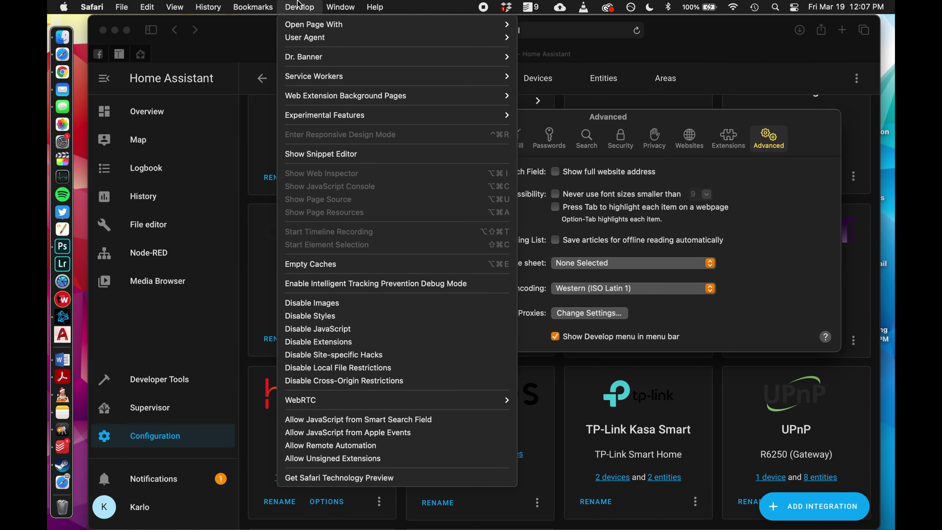
left_click(308, 264)
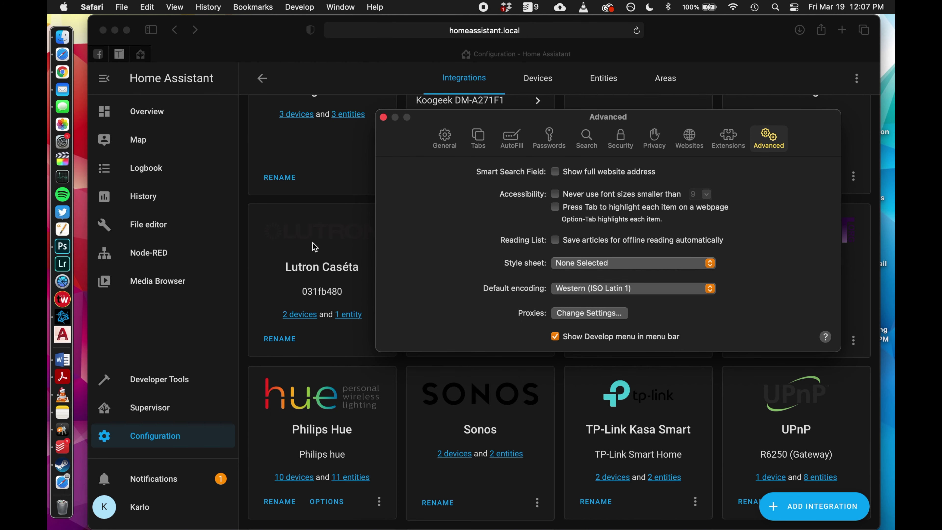
left_click(383, 117)
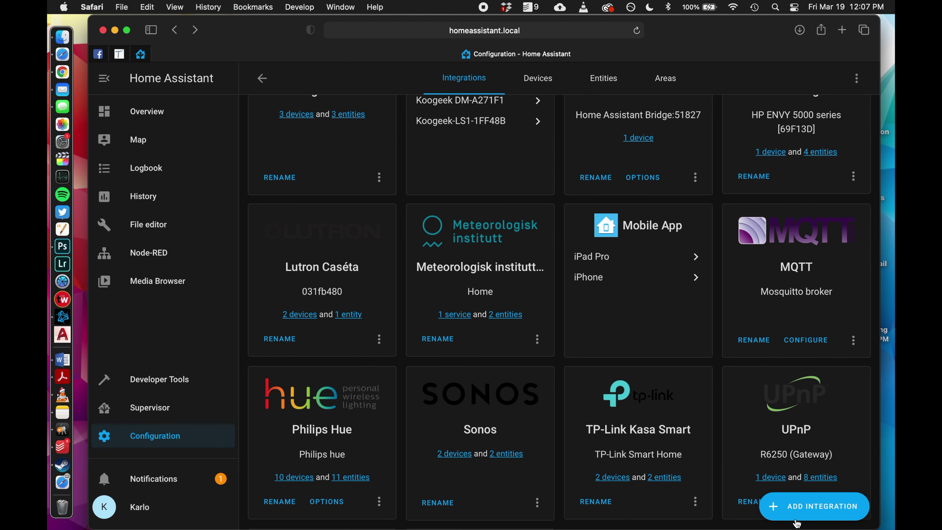
left_click(784, 510)
type("hacs")
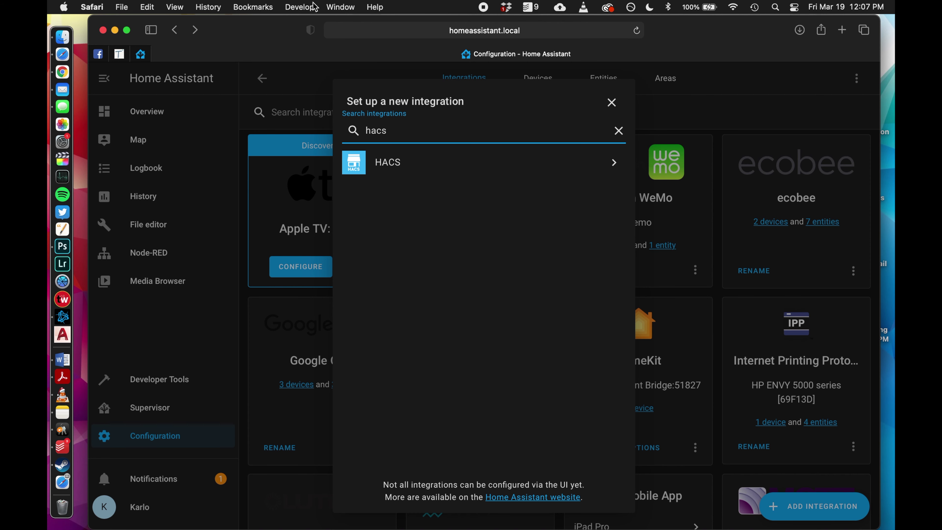
left_click(301, 7)
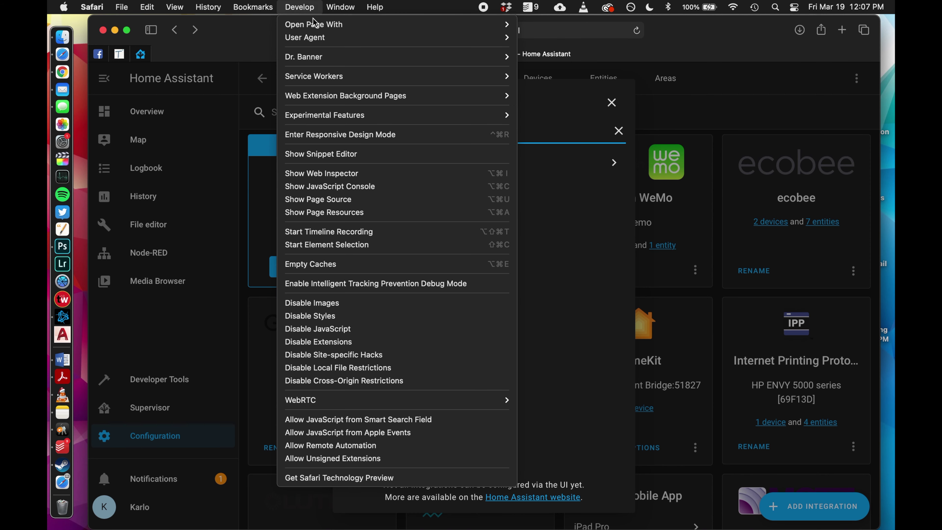
left_click(578, 96)
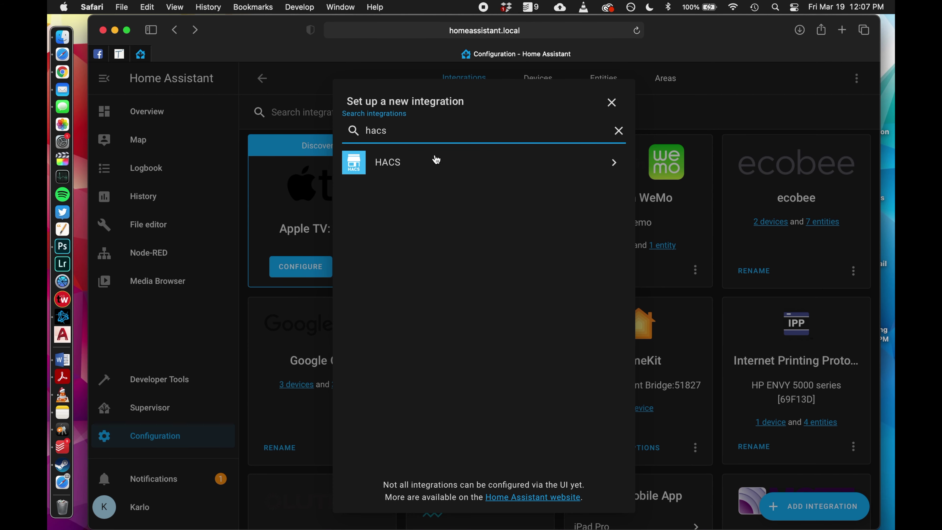
left_click(411, 169)
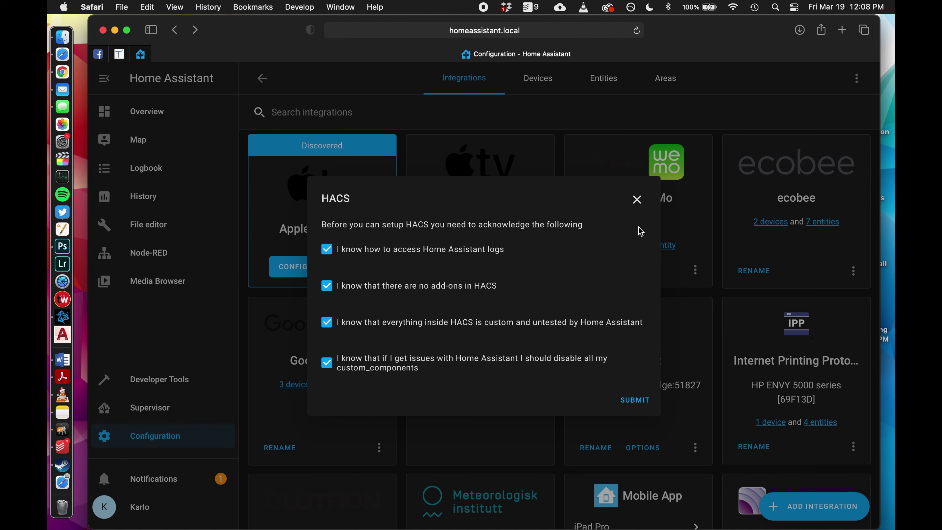
left_click(637, 200)
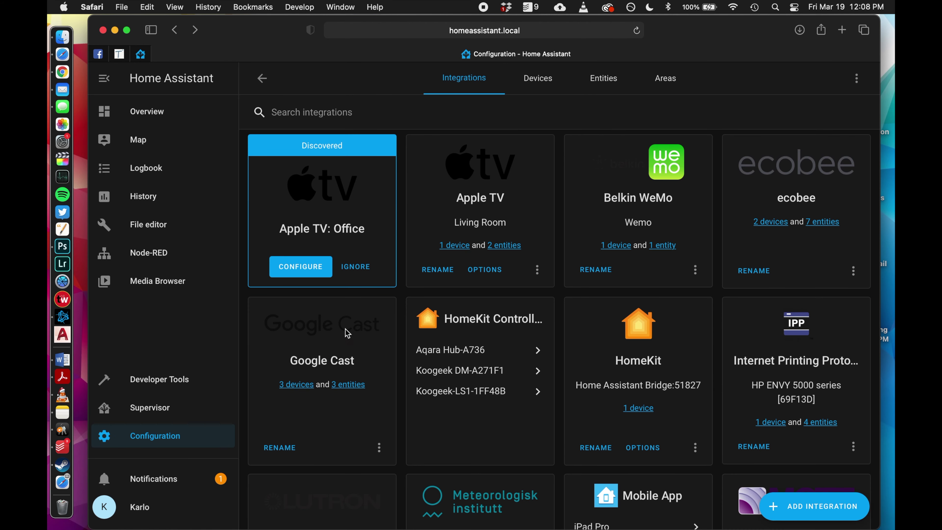
Open the Supervisor's Snapshots page, view the contents of the Mar-19-21 full snapshot, and close its details.
left_click(155, 412)
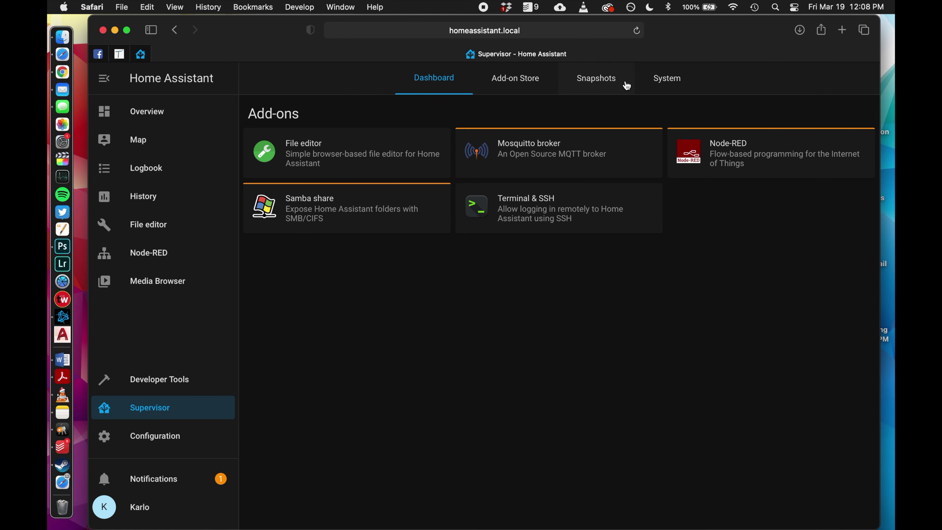
left_click(602, 81)
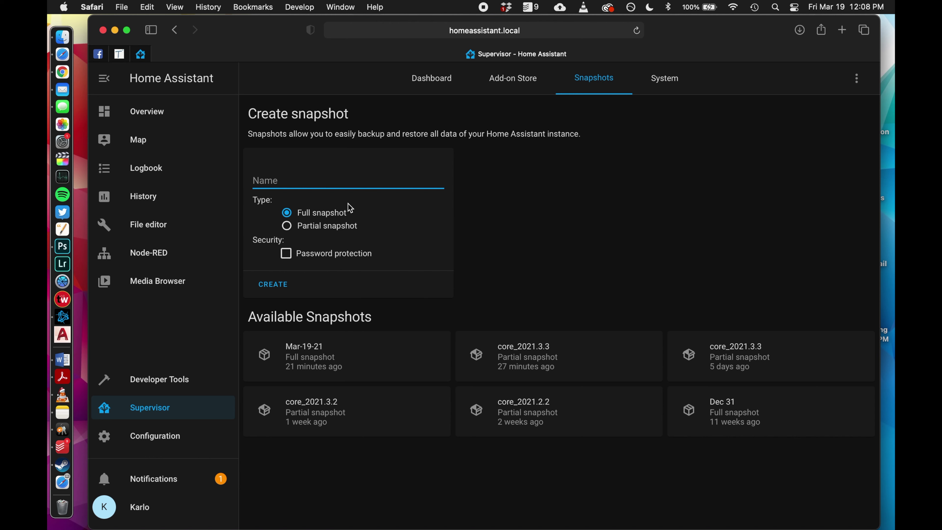
left_click(437, 353)
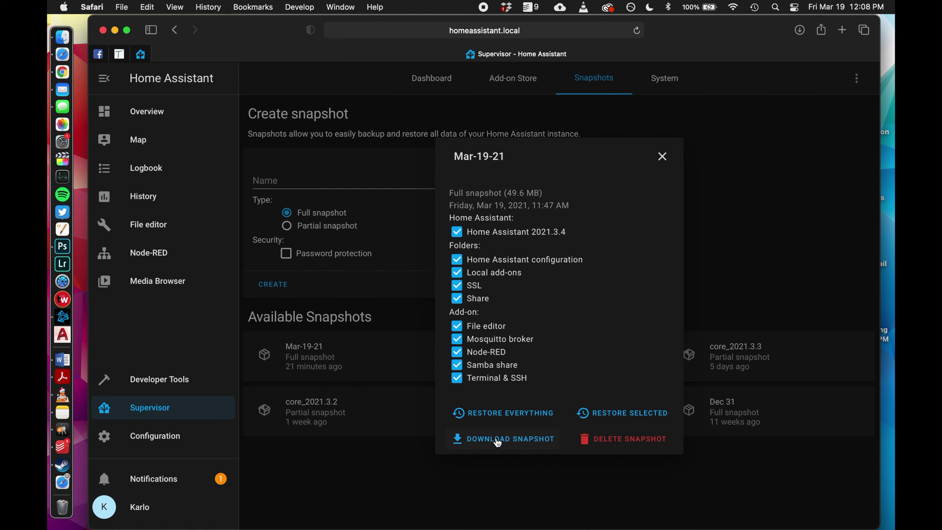
left_click(663, 158)
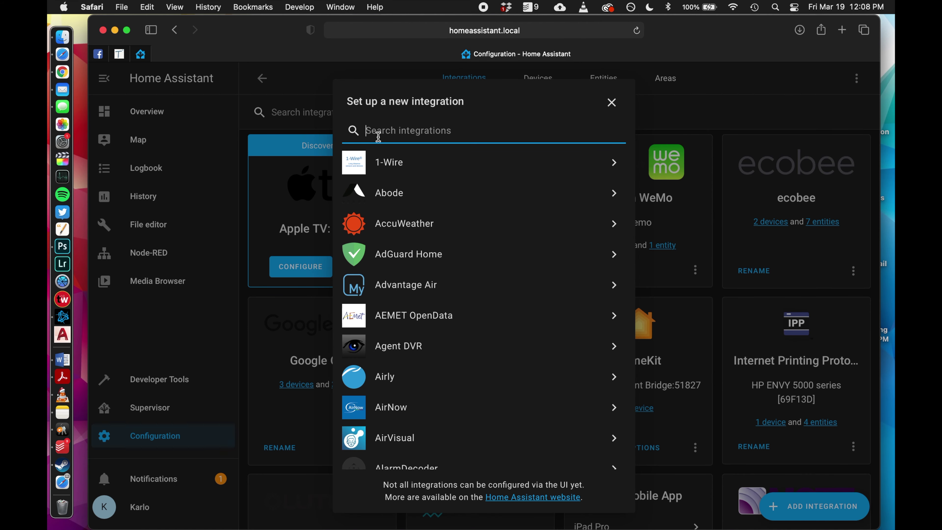
Search the new integrations for "hacs", select HACS, acknowledge all four statements, and submit the form.
type("hacs")
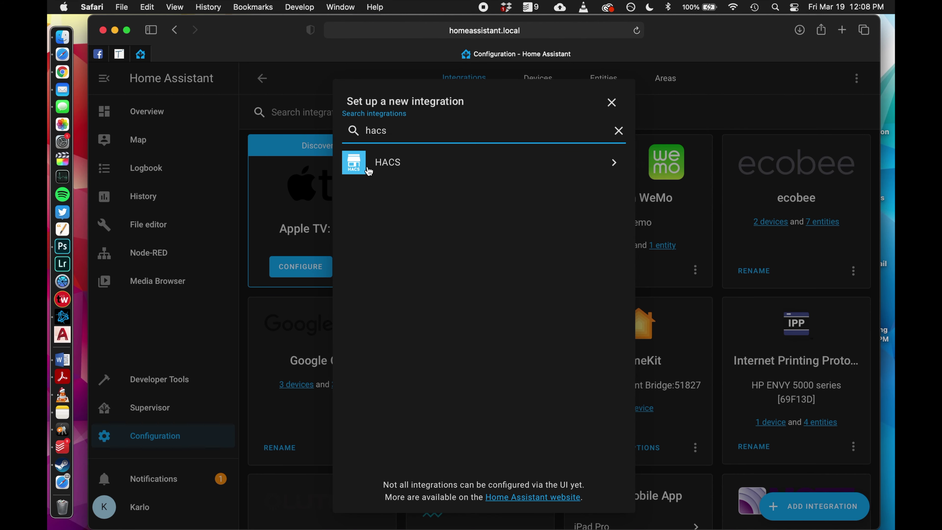
left_click(384, 167)
left_click(327, 249)
left_click(326, 286)
left_click(327, 322)
left_click(327, 363)
left_click(633, 400)
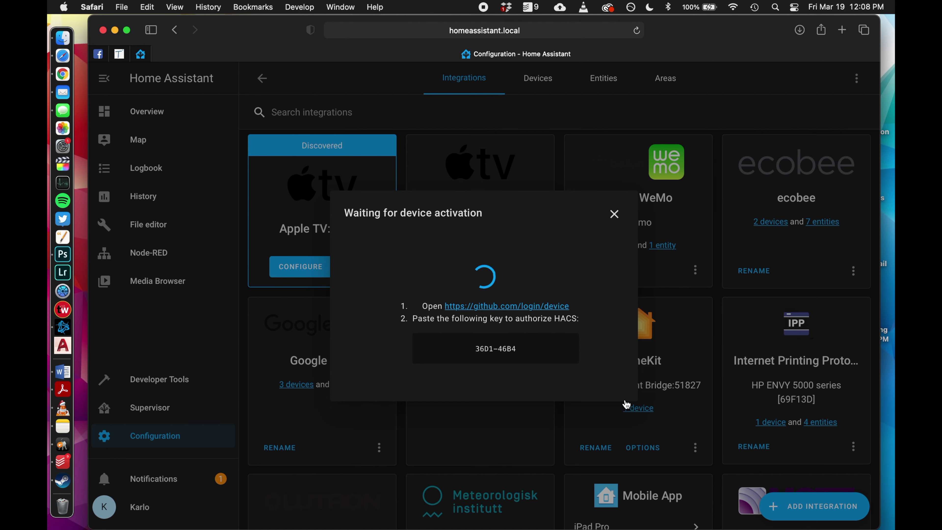
Open the GitHub device activation link for HACS and sign in with the saved username and password.
left_click(539, 310)
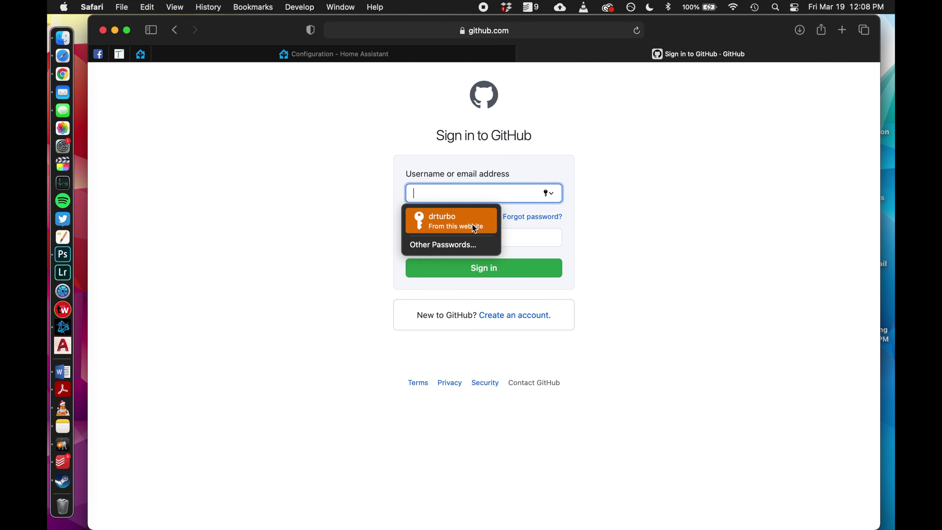
left_click(466, 220)
left_click(482, 275)
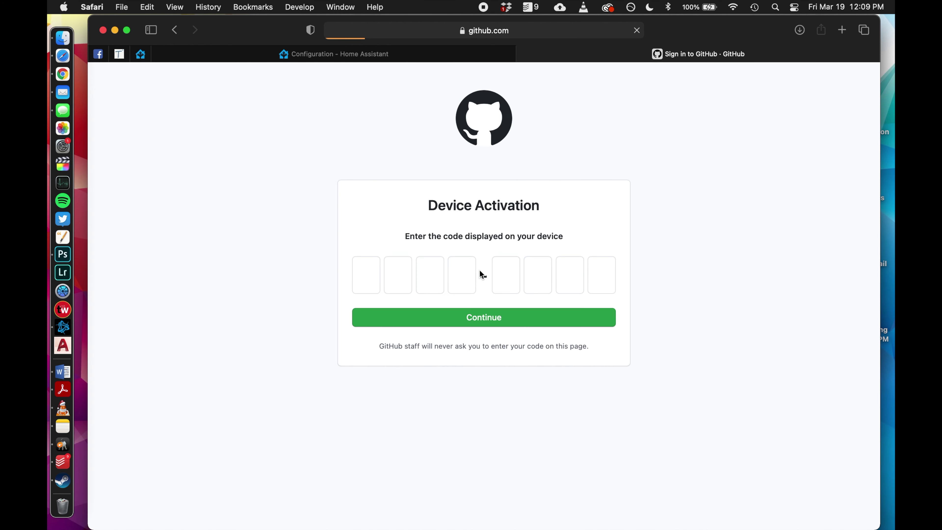
Copy the authorization key from the HACS setup into GitHub's device activation code field, continue, and authorize HACS.
left_click(315, 48)
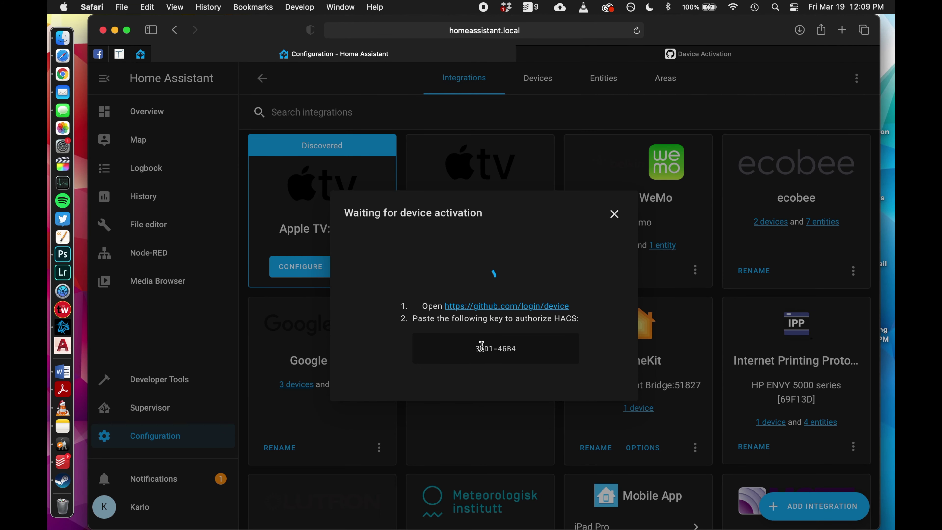
left_click(654, 56)
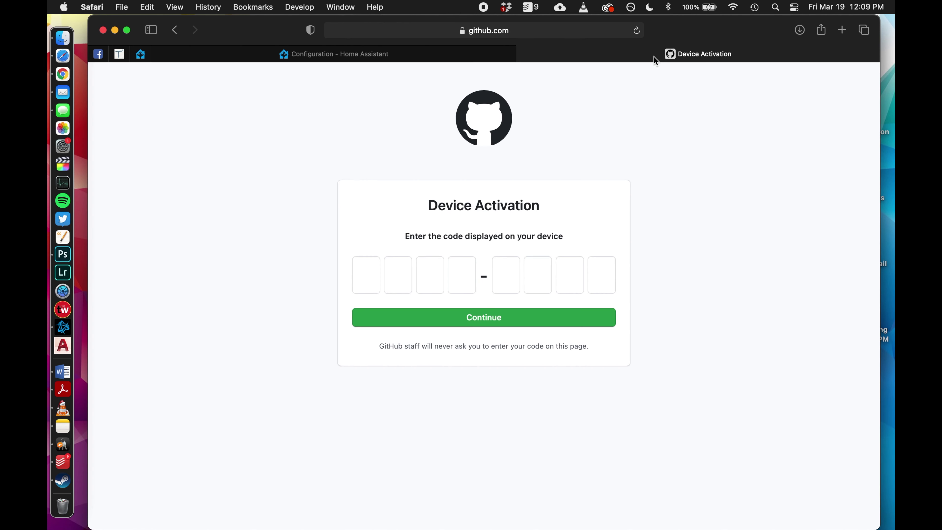
left_click(485, 319)
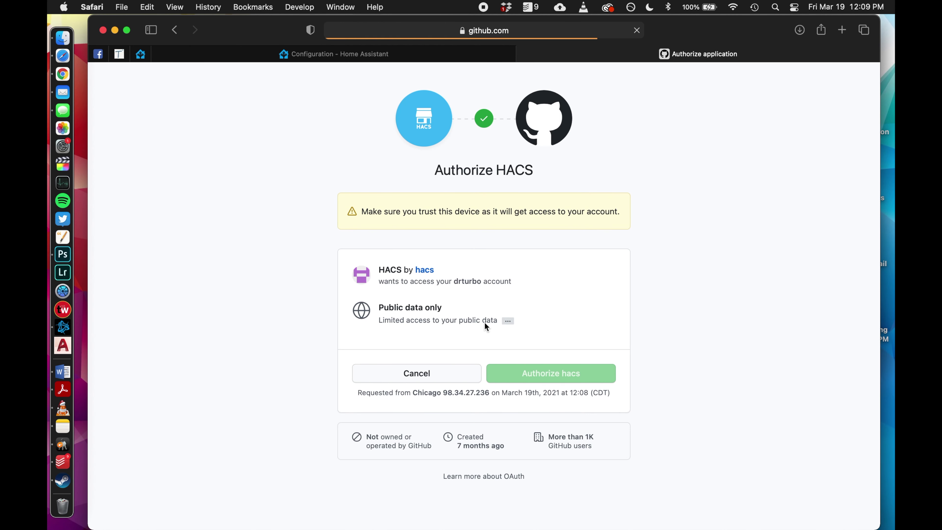
left_click(533, 369)
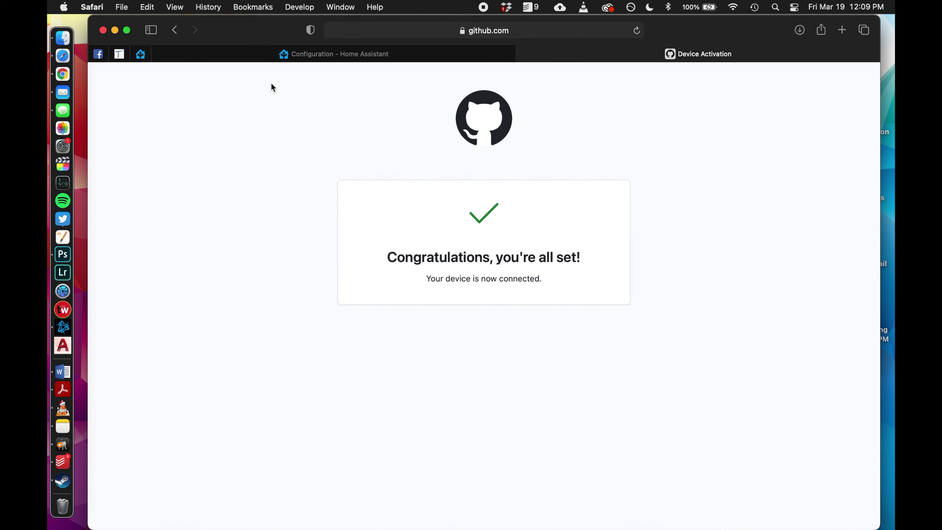
Return to the Home Assistant setup dialog, assign HACS to the Control Room area, and finish the setup.
left_click(269, 52)
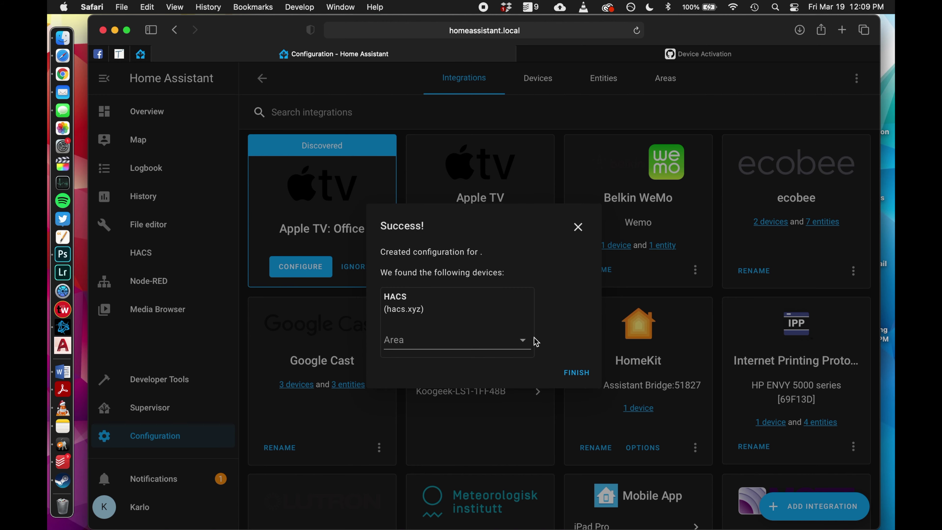
left_click(524, 341)
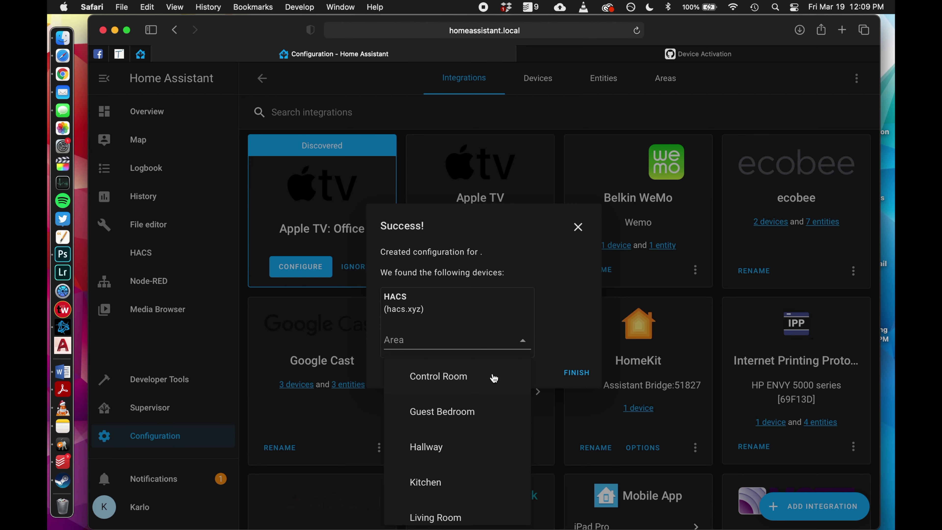
left_click(470, 378)
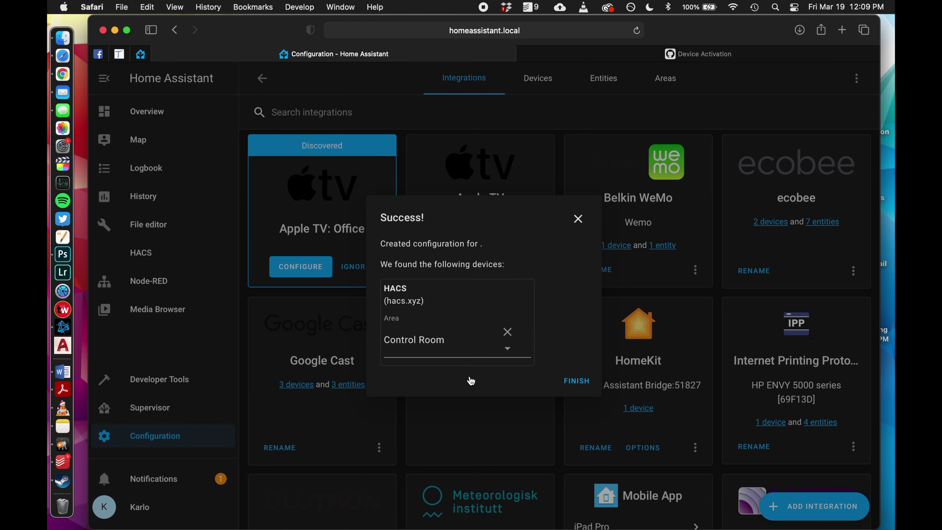
left_click(575, 381)
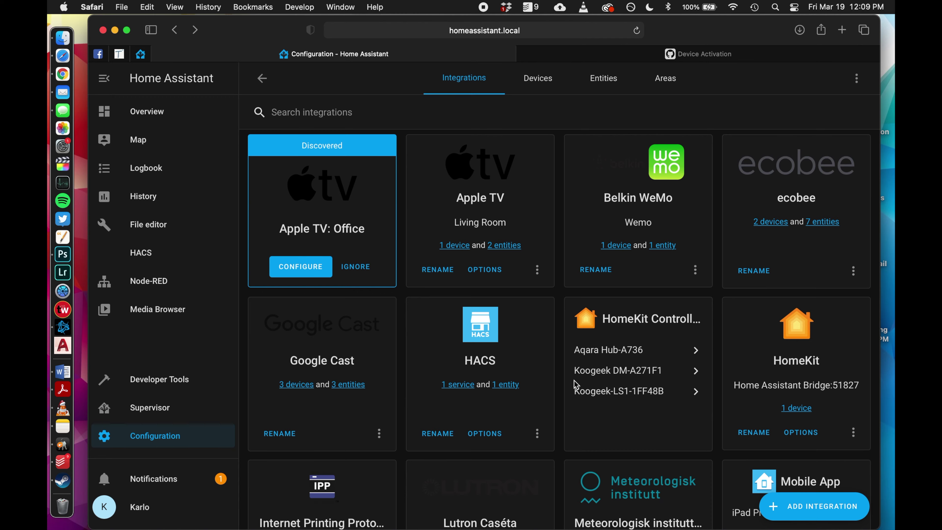
Look through the configured integrations and open the HACS page.
scroll(574, 385, "down", 6)
scroll(574, 384, "up", 5)
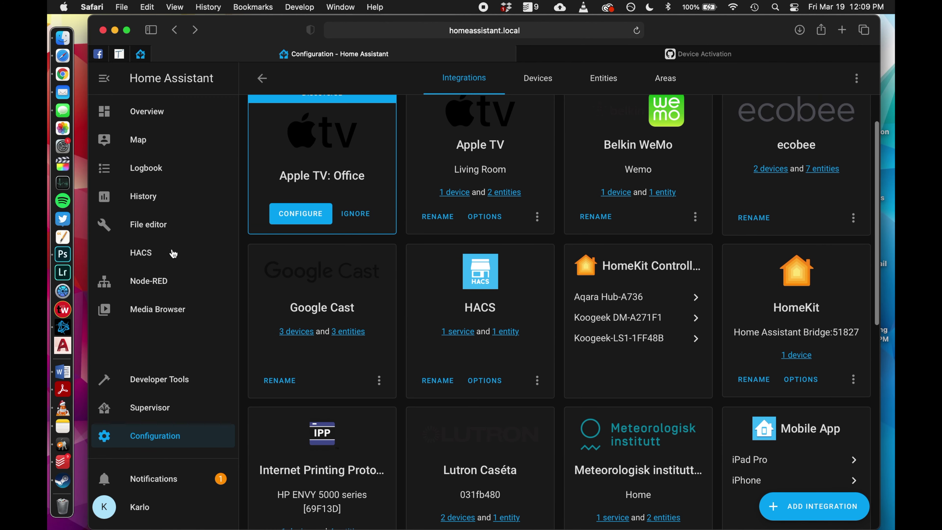
left_click(169, 257)
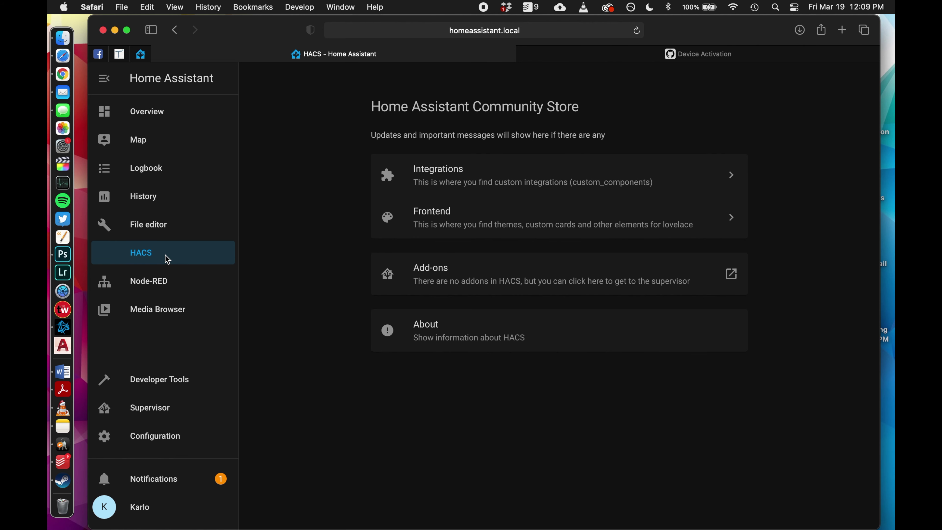
Search the web for "home assitant themes" in the GitHub tab and open the Home Assistant Community's latest Themes topics.
left_click(771, 59)
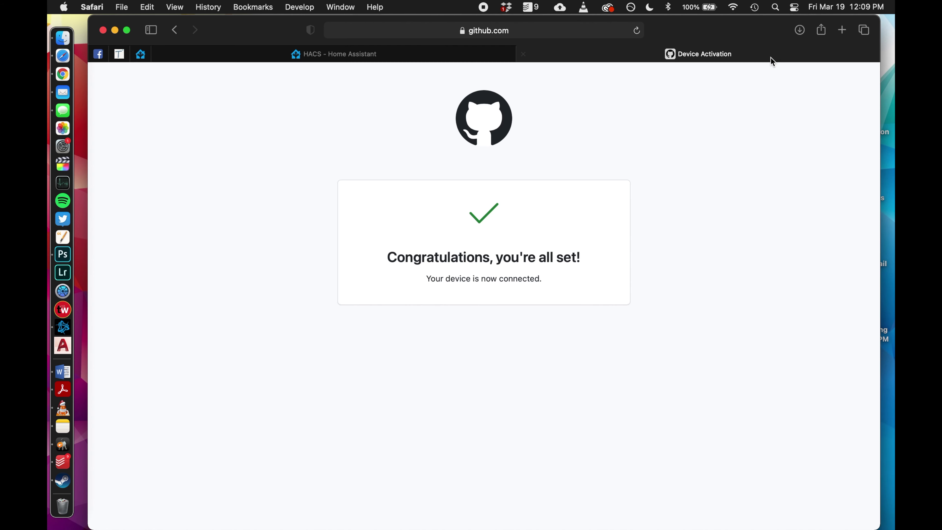
left_click(569, 29)
type("home assitant ")
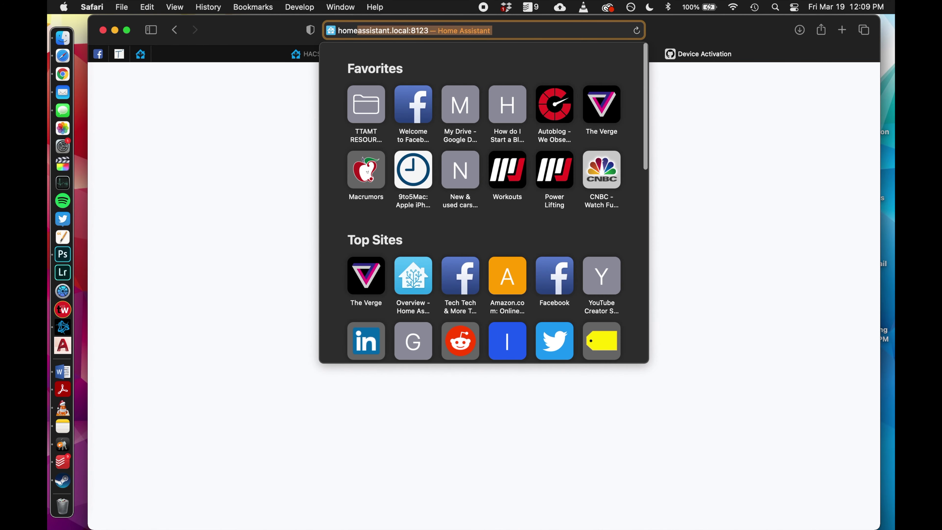
type("the")
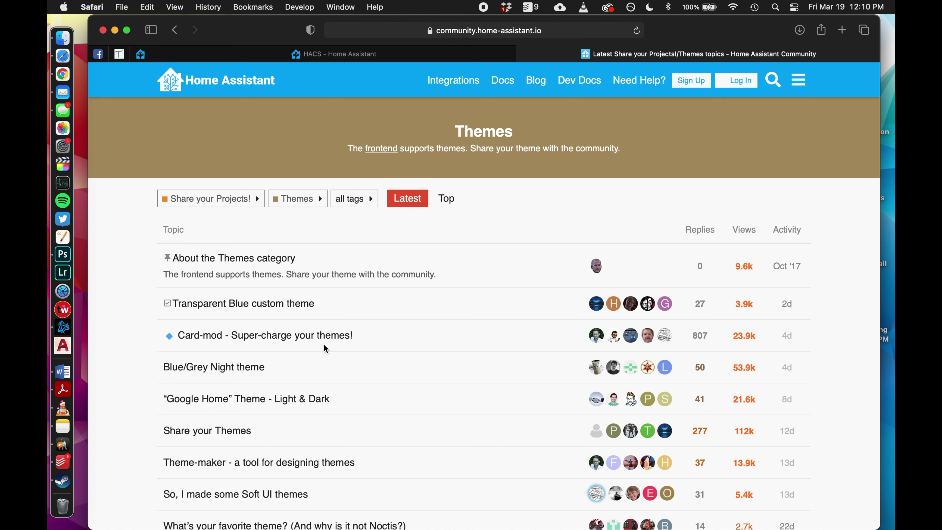
left_click(175, 29)
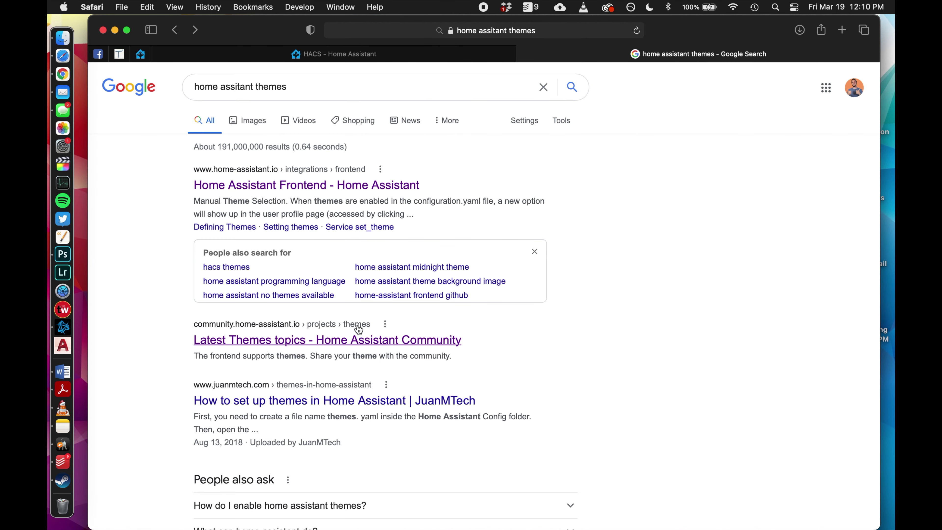
left_click(335, 341)
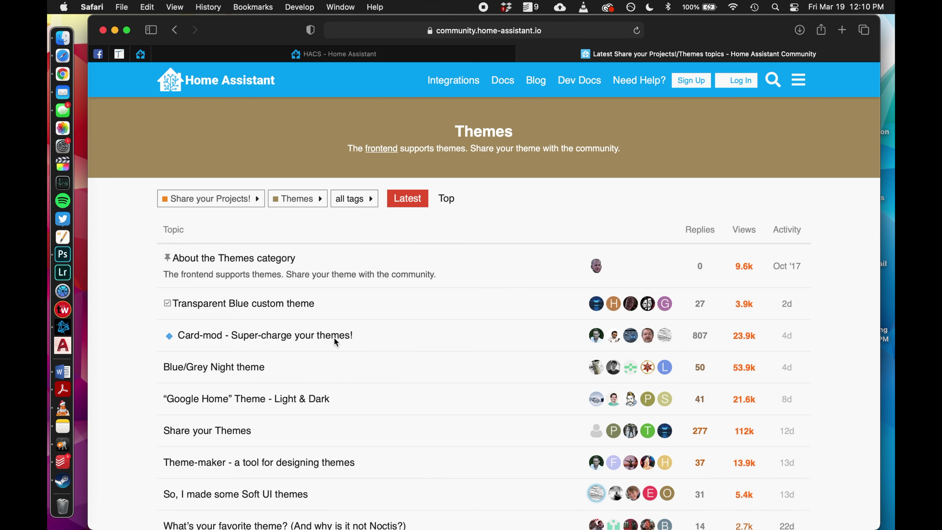
Browse the community's Themes topics and sort them by number of views.
scroll(549, 227, "down", 5)
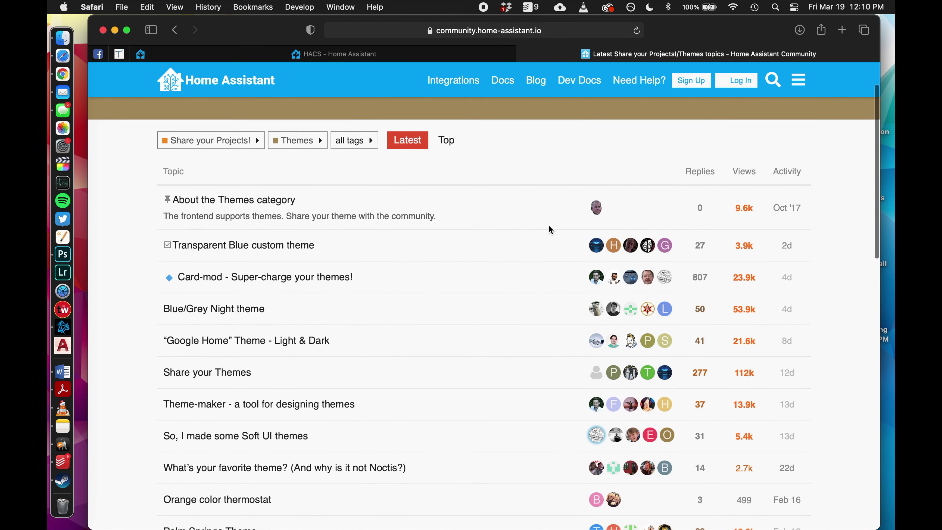
scroll(549, 229, "down", 4)
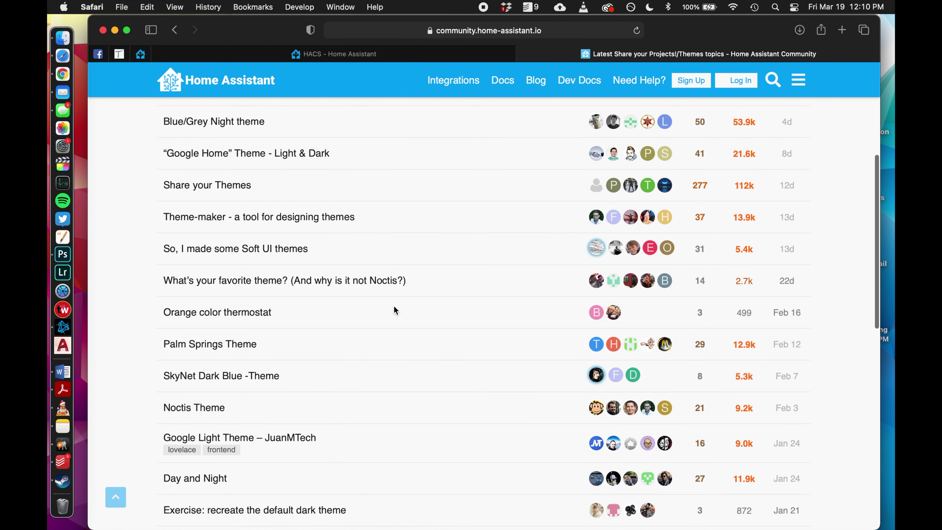
scroll(394, 306, "up", 8)
left_click(748, 241)
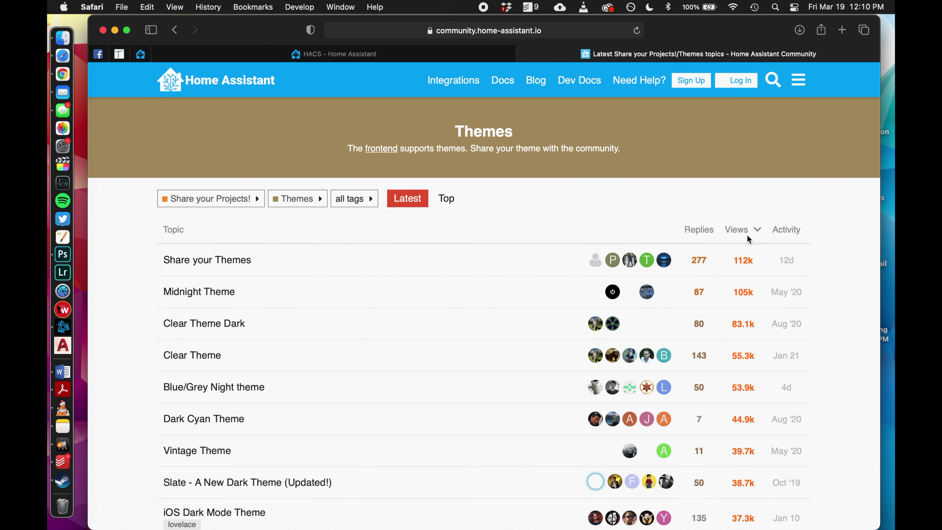
View the Dark Cyan Theme topic, then close the community tab to return to HACS.
mouse_move(217, 270)
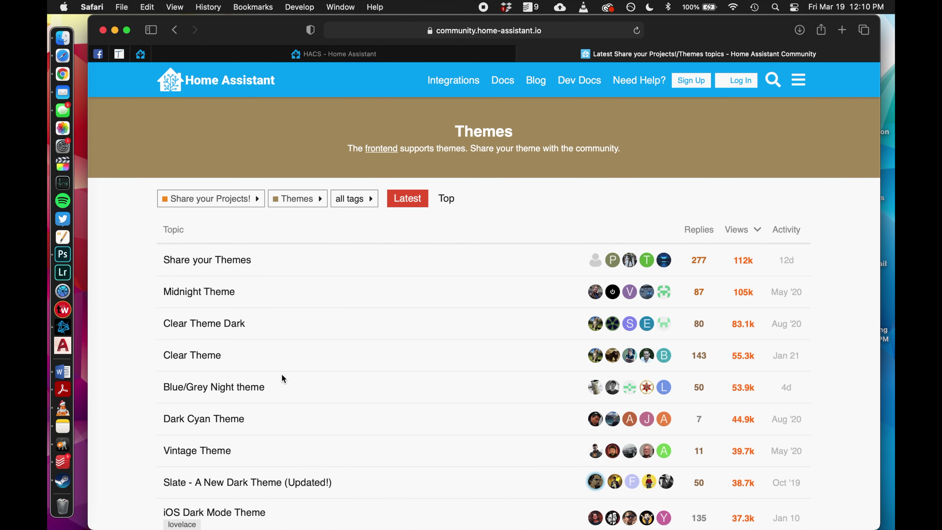
left_click(198, 292)
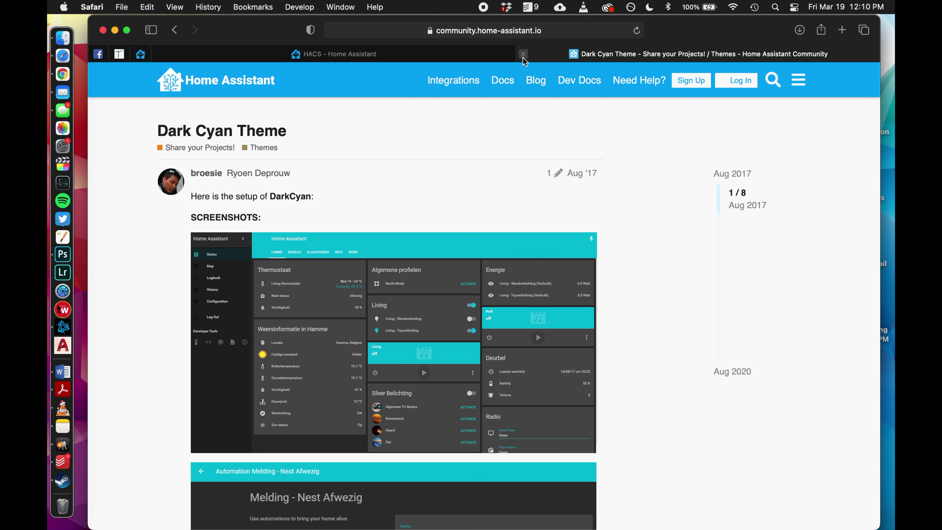
left_click(524, 54)
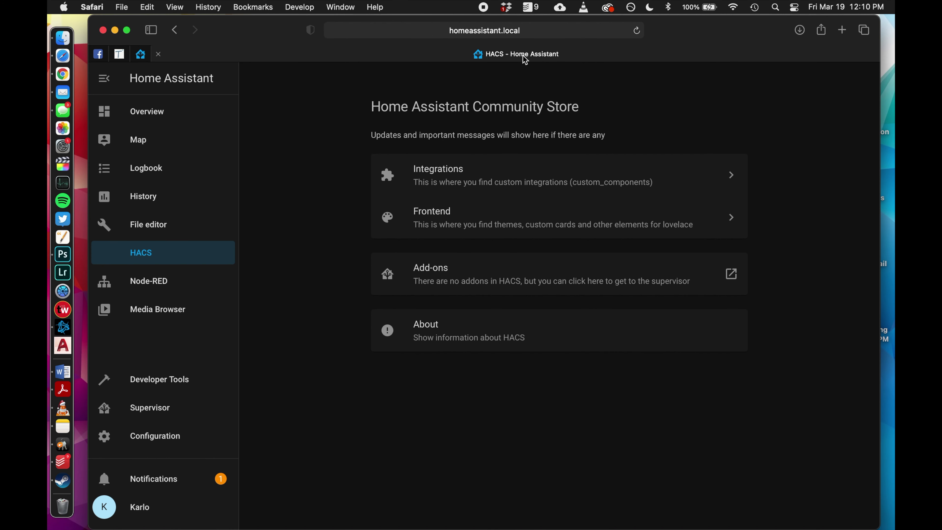
Find "ios" among the HACS frontend repositories and update the information of iOS Themes - Dark Mode and Light Mode.
left_click(539, 173)
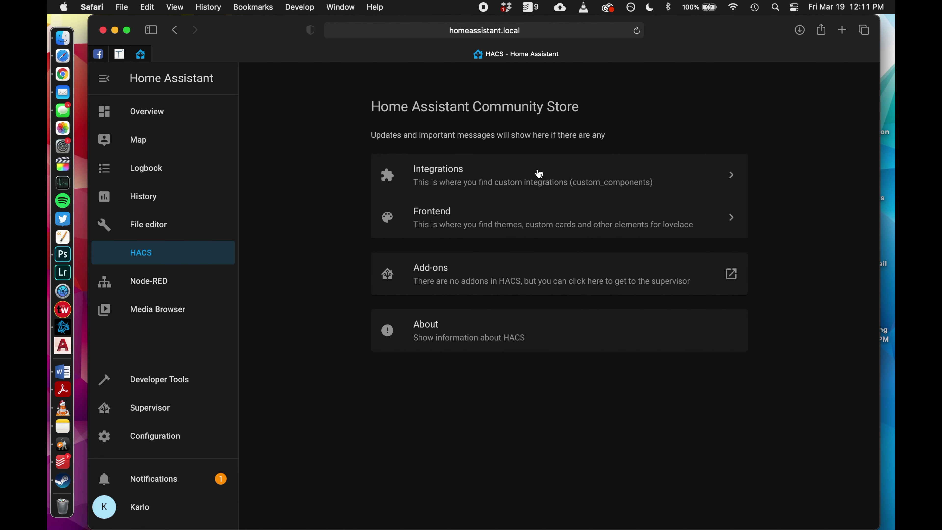
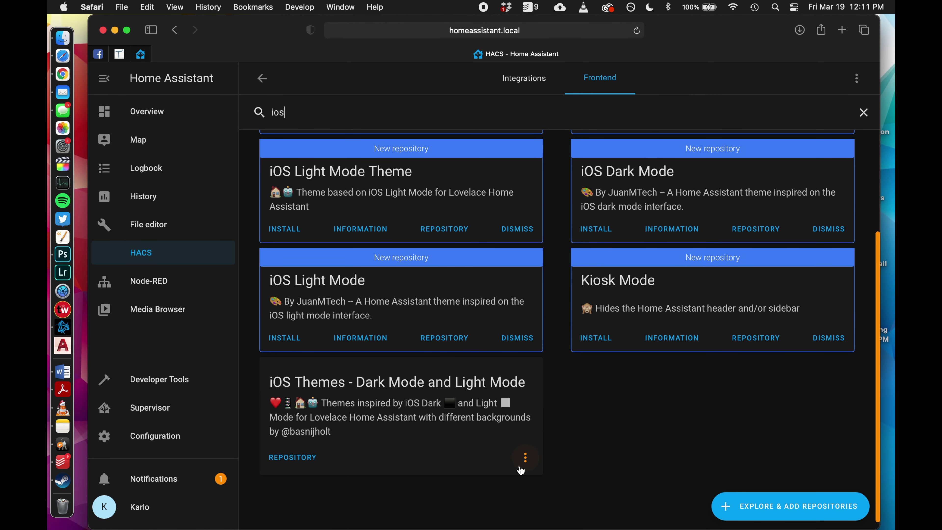
left_click(527, 460)
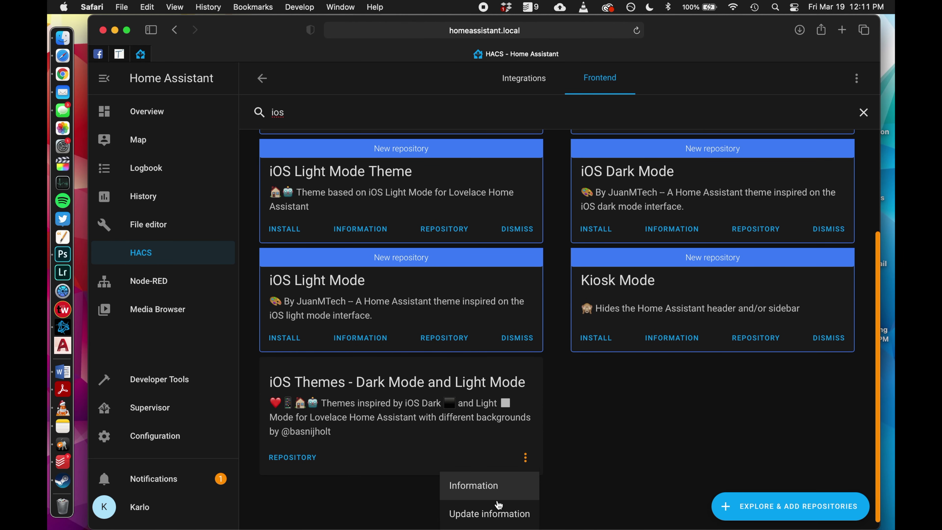
left_click(490, 514)
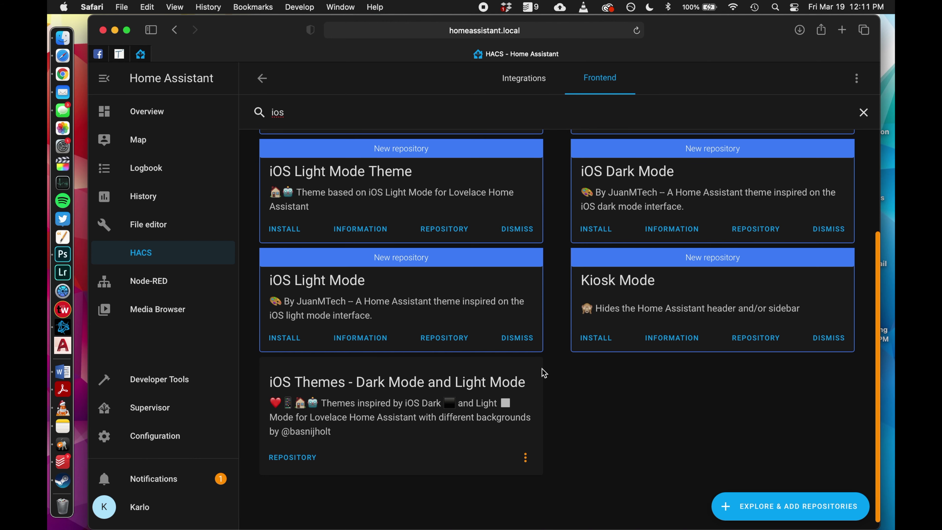
Open the information of iOS Themes - Dark Mode and Light Mode and copy the frontend code block from its Installation section.
left_click(526, 458)
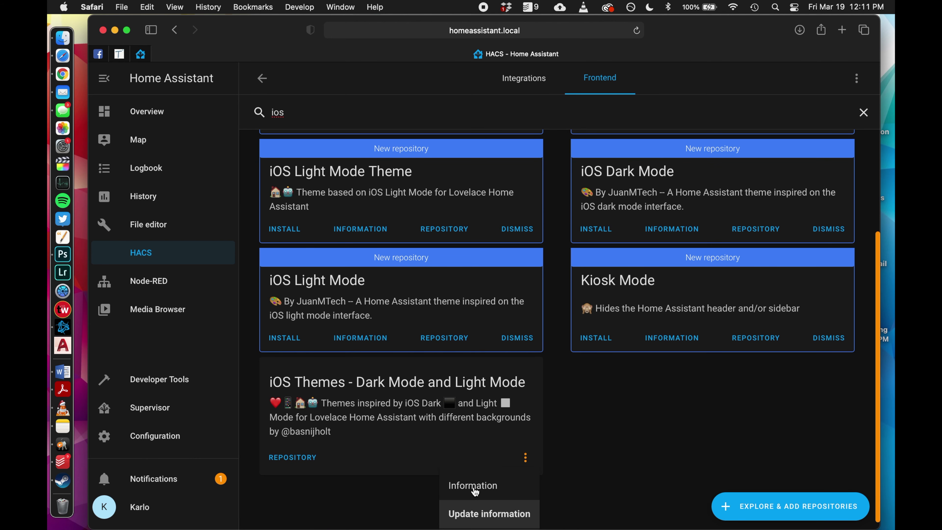
left_click(493, 486)
scroll(529, 362, "down", 10)
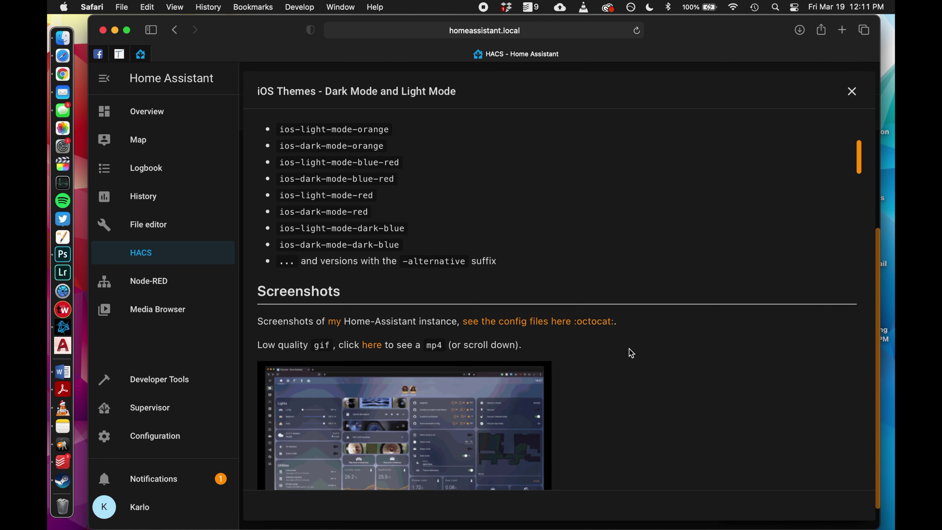
scroll(631, 353, "down", 10)
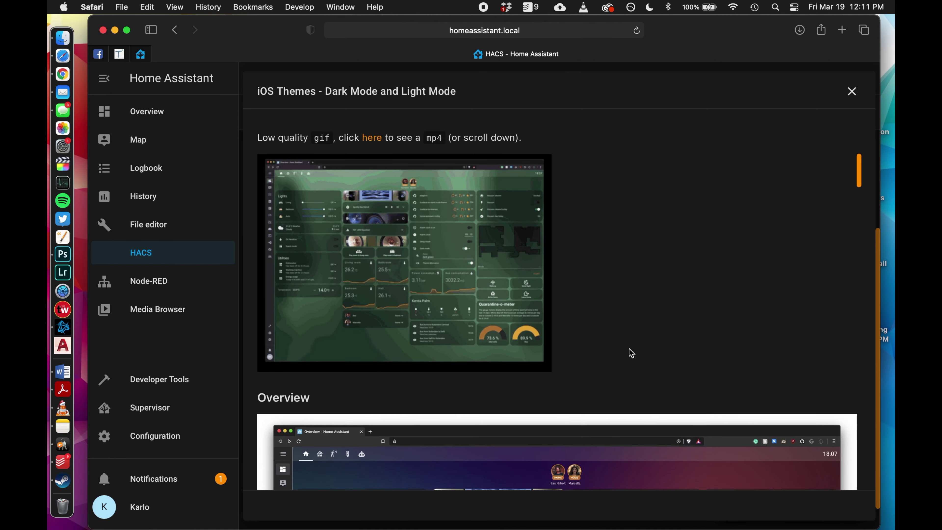
scroll(631, 353, "down", 15)
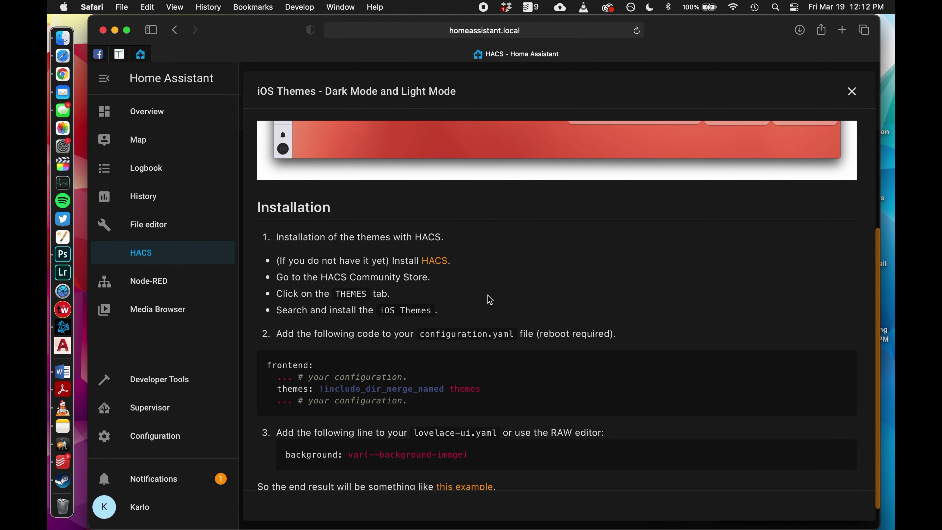
left_click_drag(408, 403, 264, 367)
key("super+c")
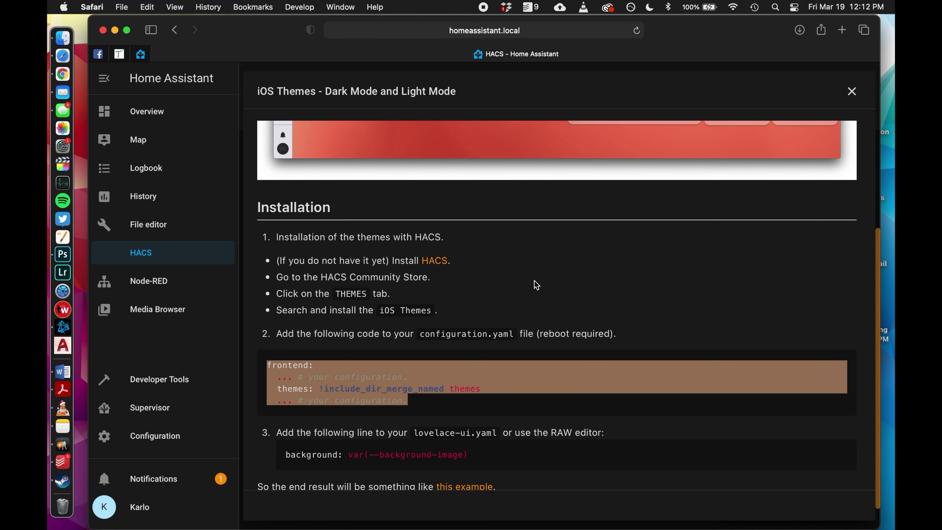
Add a frontend block with "themes: !include_dir_merge_named themes" below default_config in configuration.yaml, without the placeholder lines, and save the file.
left_click(155, 225)
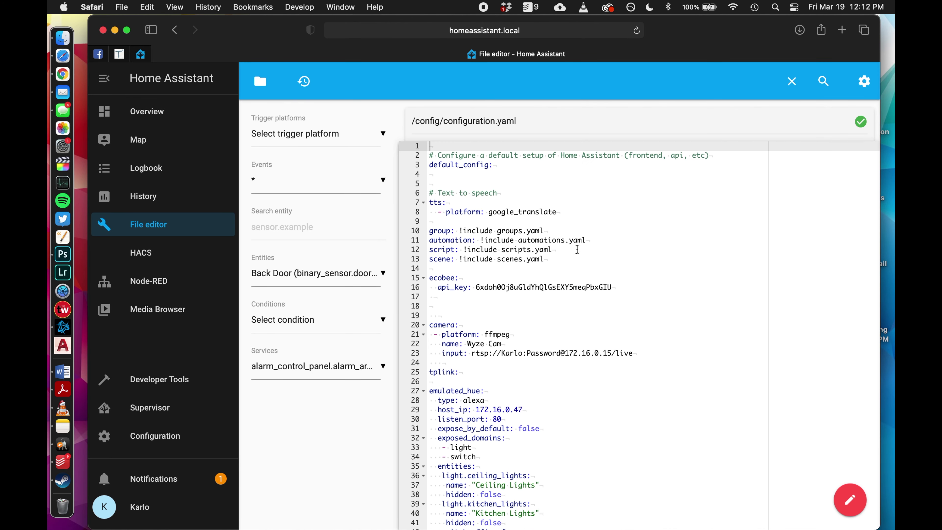
left_click(431, 174)
key("Return")
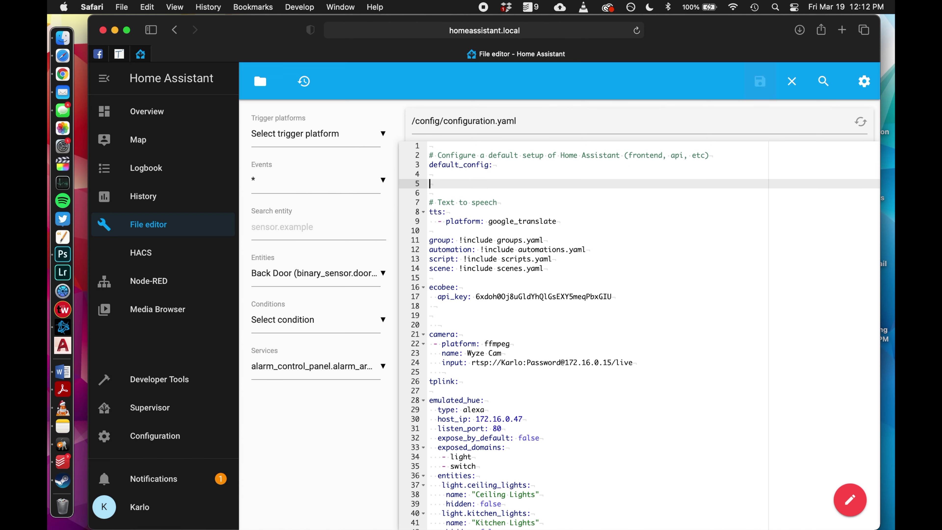
key("super+v")
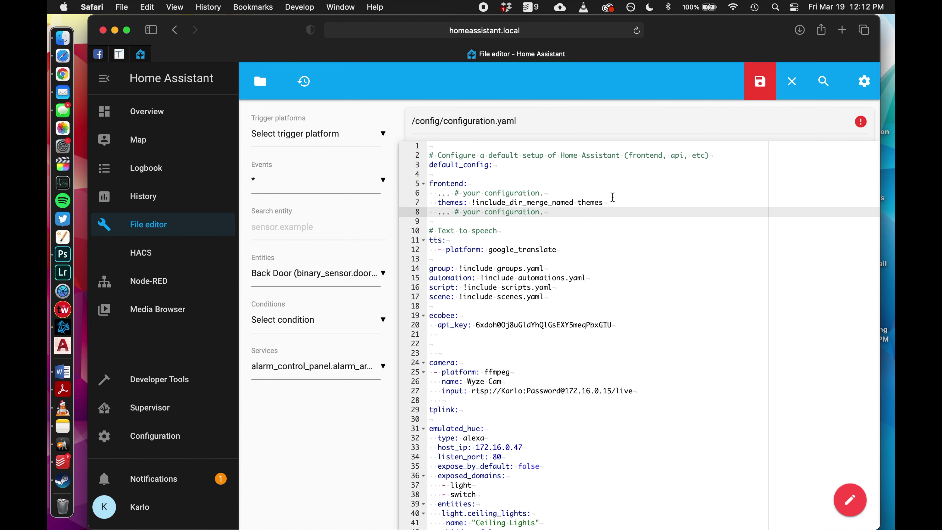
key("super+s")
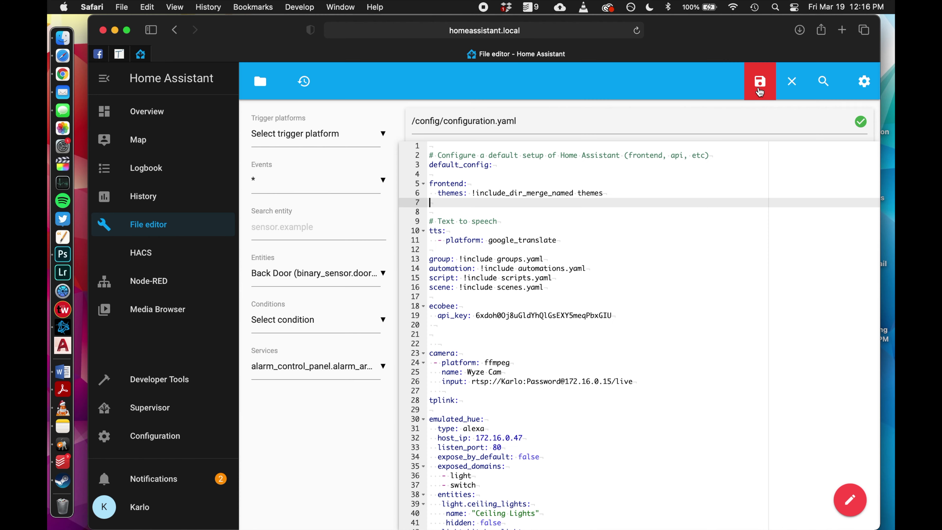
left_click(760, 91)
Restart Home Assistant from the file editor and confirm the restart.
left_click(865, 81)
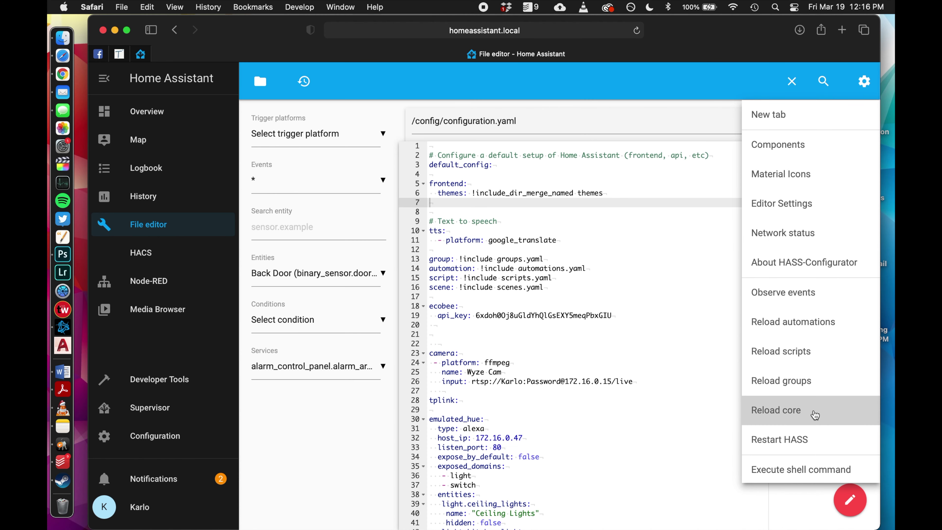
left_click(818, 441)
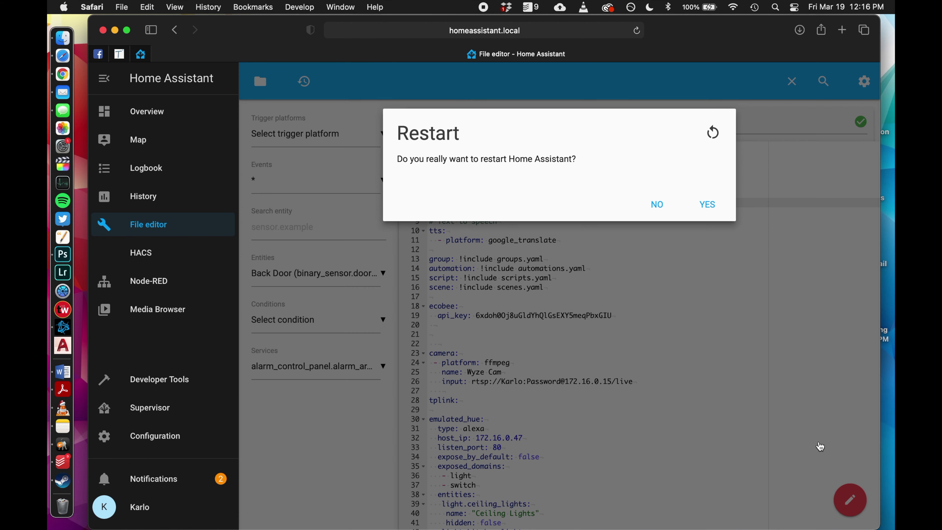
left_click(711, 206)
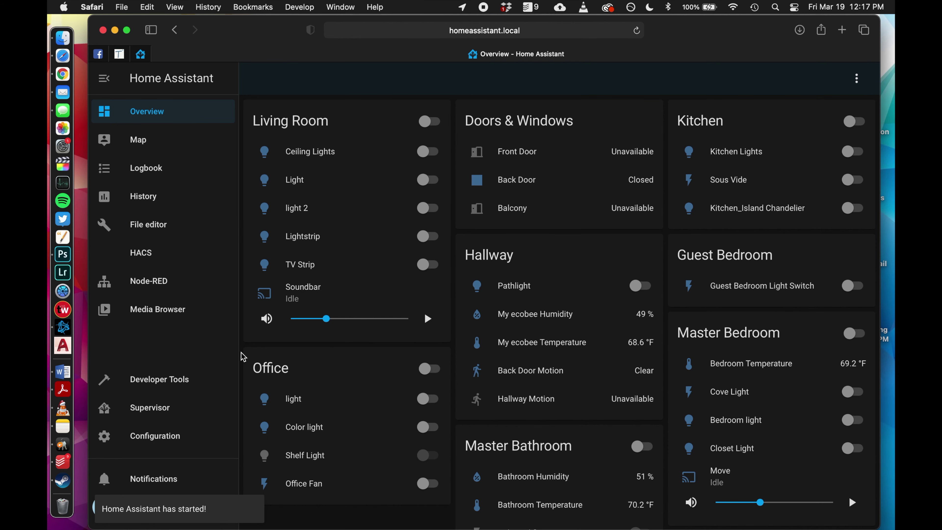
Open the user profile and set its theme to ios-dark-mode-dark-blue.
scroll(247, 347, "down", 3)
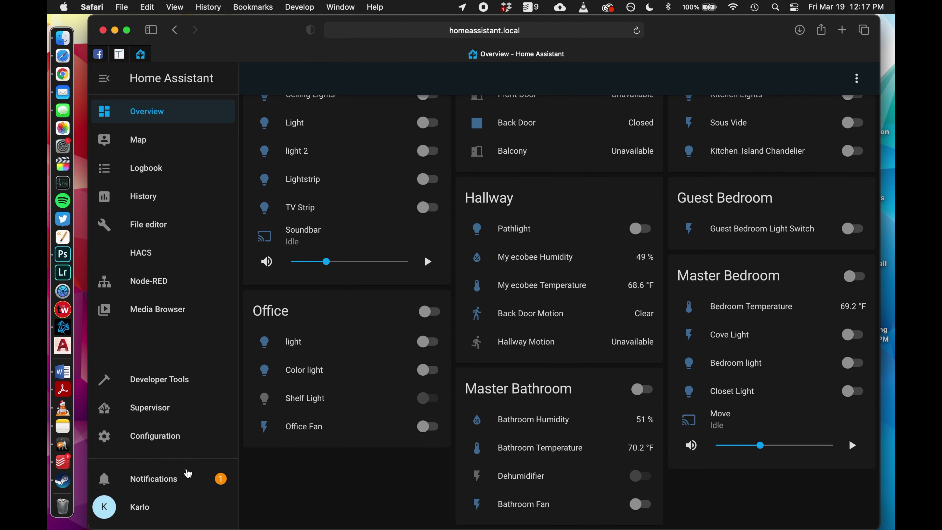
left_click(107, 515)
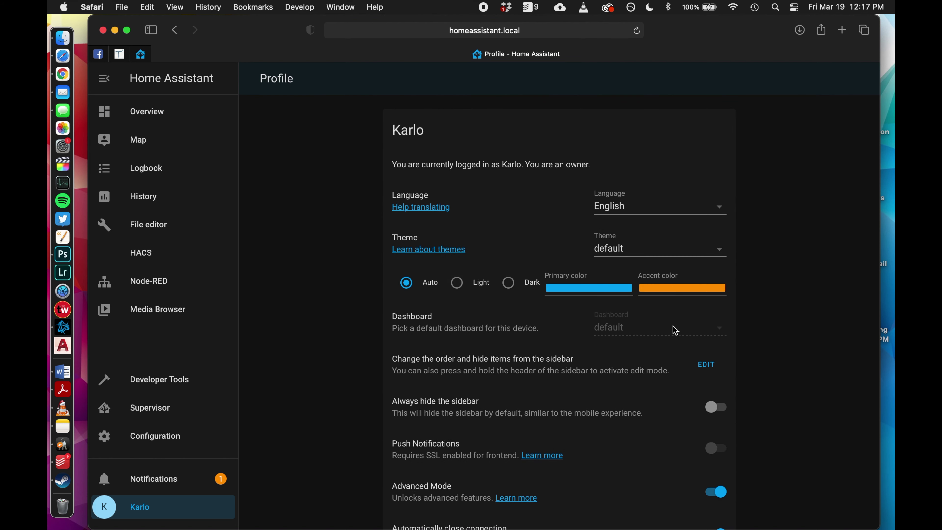
left_click(718, 249)
scroll(644, 419, "down", 10)
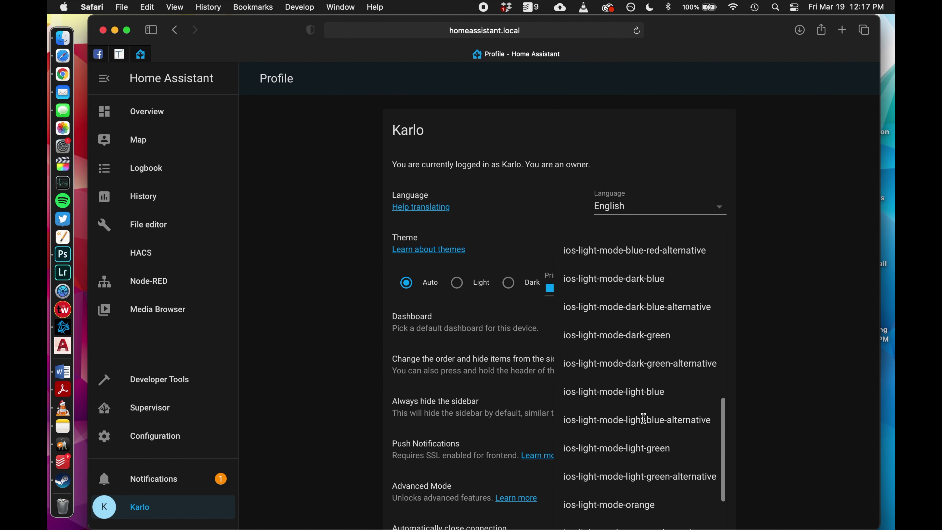
scroll(646, 423, "up", 10)
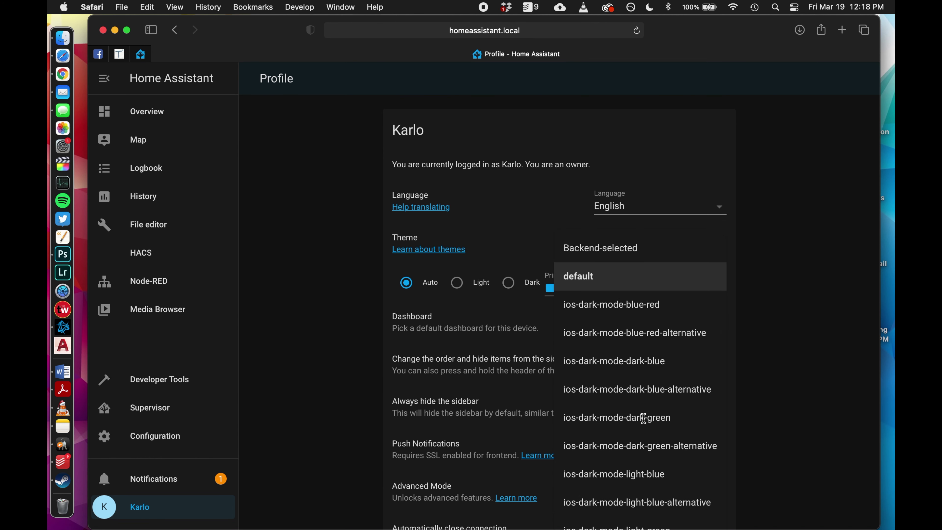
scroll(644, 418, "down", 2)
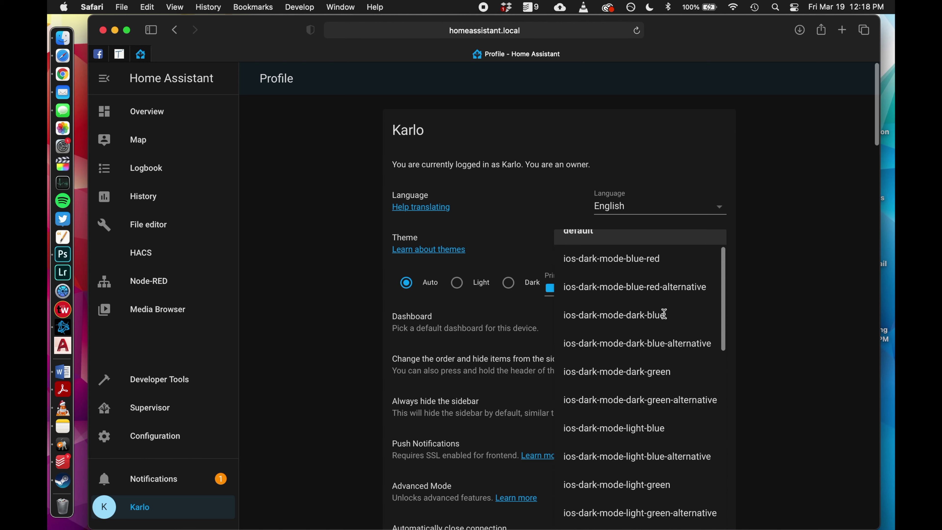
left_click(684, 315)
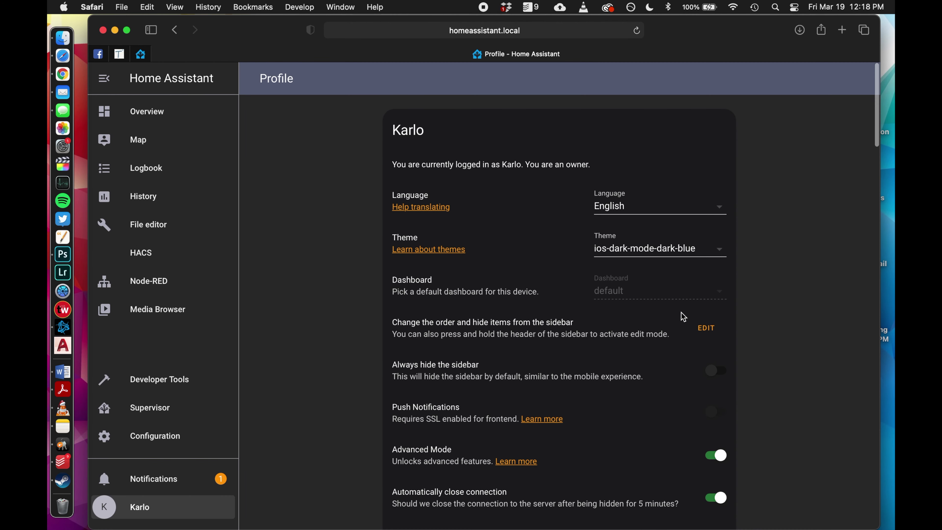
Look over the Overview dashboard's cards in the selected theme.
left_click(174, 116)
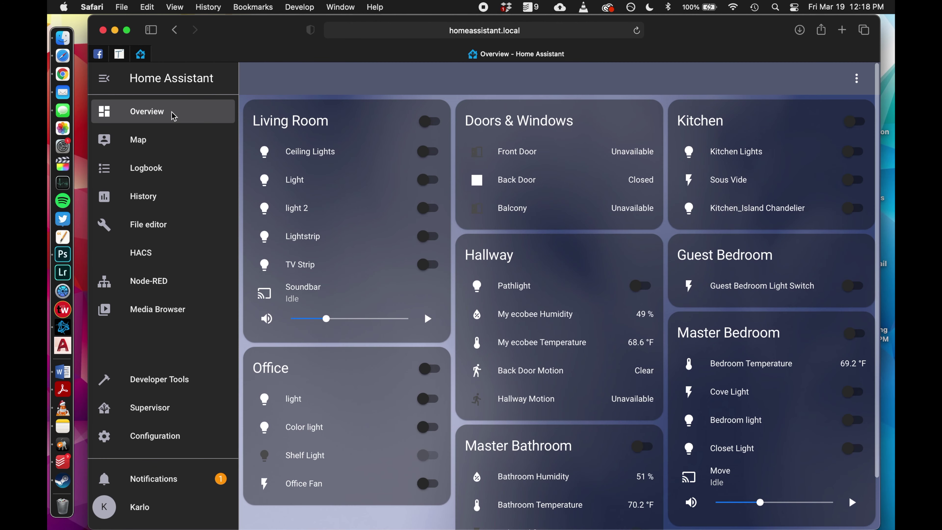
scroll(610, 379, "down", 2)
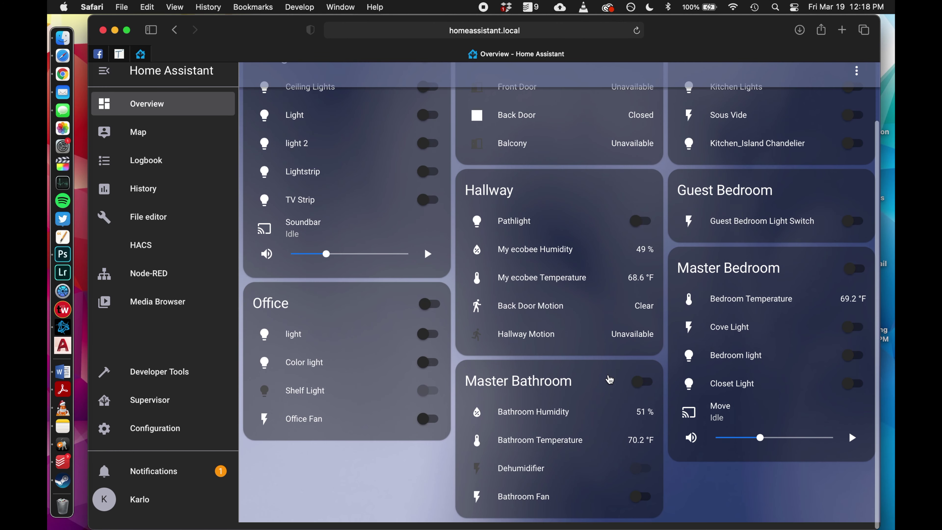
scroll(610, 378, "up", 2)
scroll(609, 378, "down", 2)
scroll(610, 379, "up", 2)
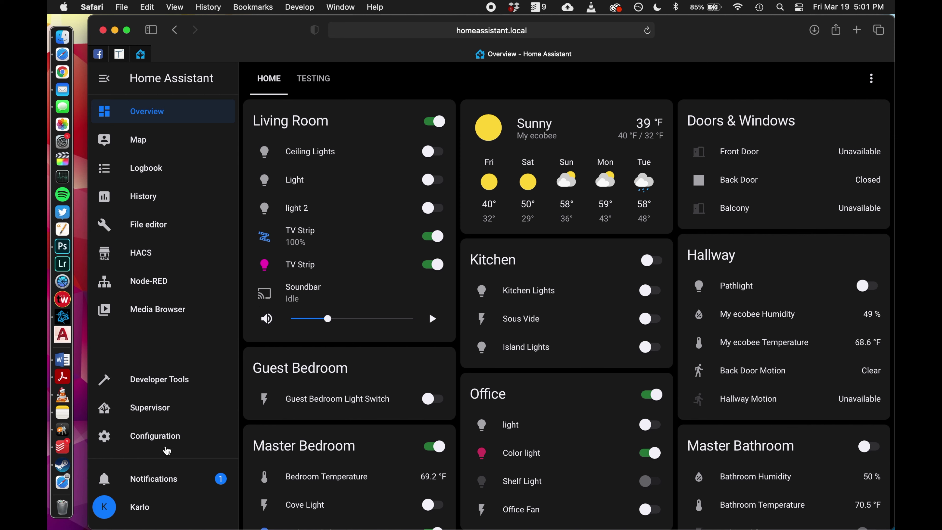
View configuration.yaml, then search the HACS frontend repositories for "iOS" and look through the matching themes.
left_click(162, 234)
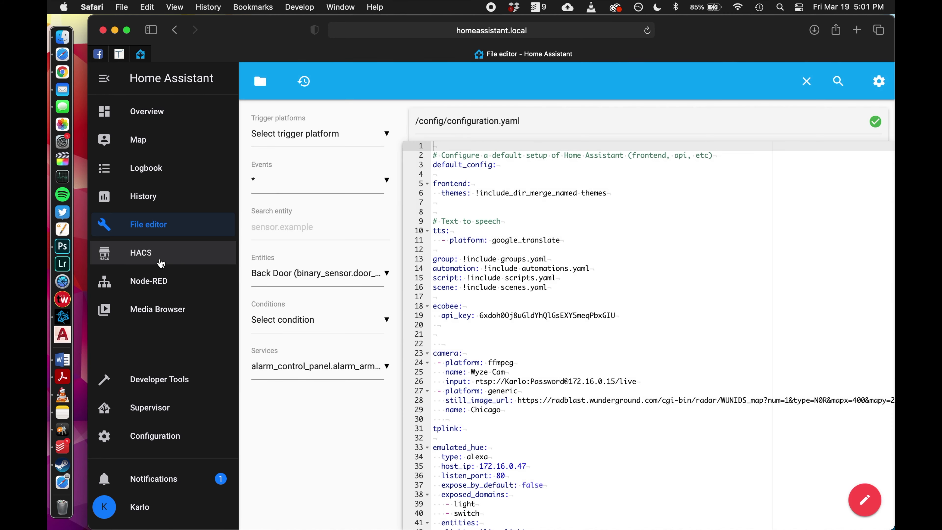
left_click(162, 262)
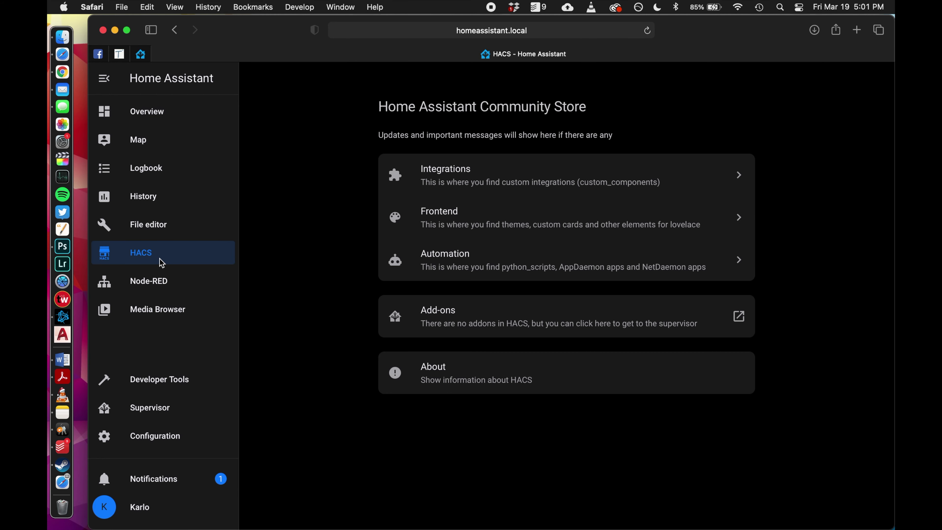
left_click(489, 218)
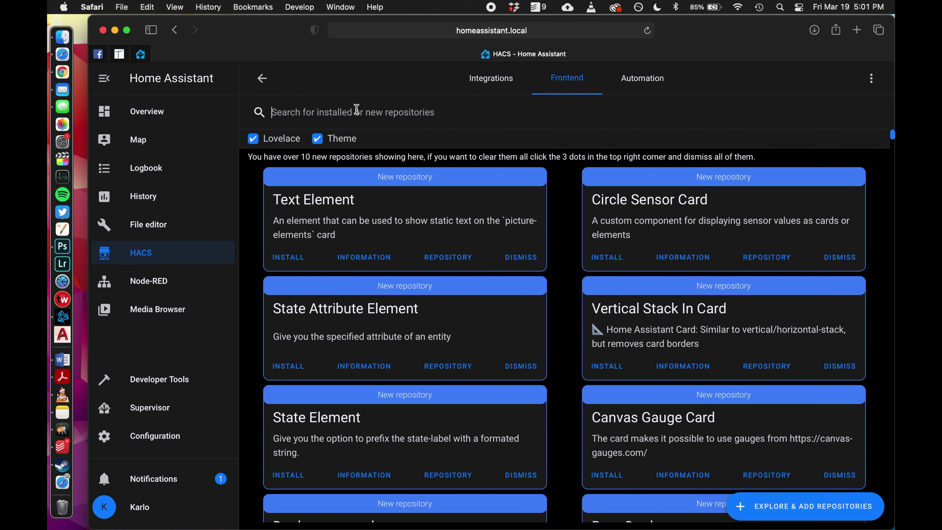
type("iOS")
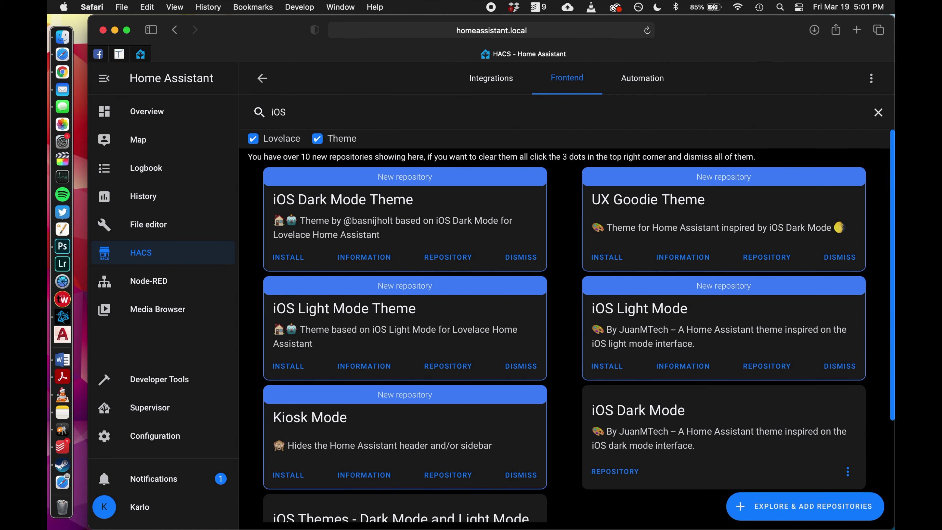
scroll(476, 330, "down", 3)
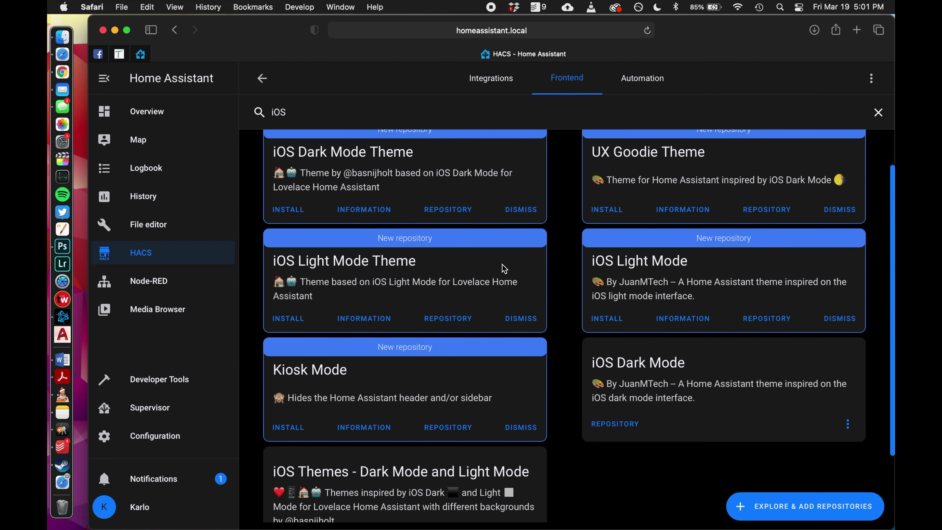
scroll(537, 309, "up", 1)
scroll(537, 309, "down", 4)
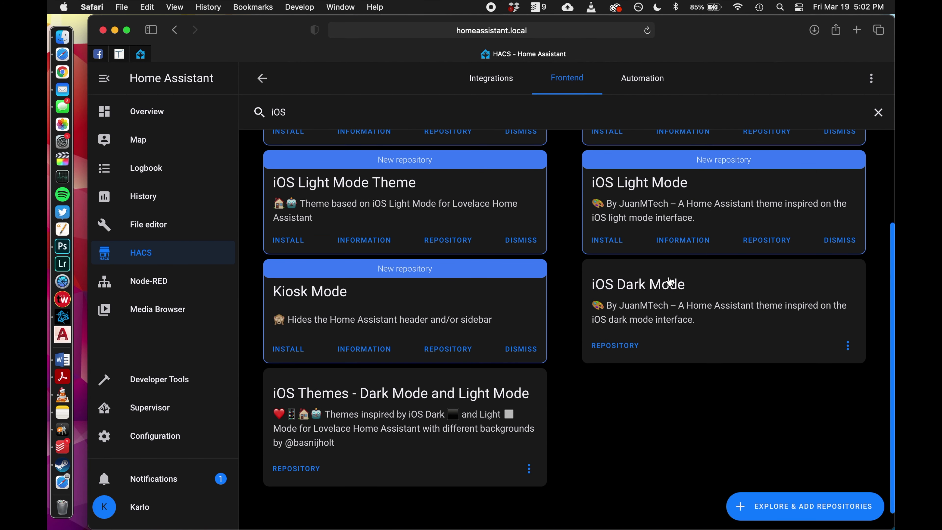
scroll(623, 286, "up", 5)
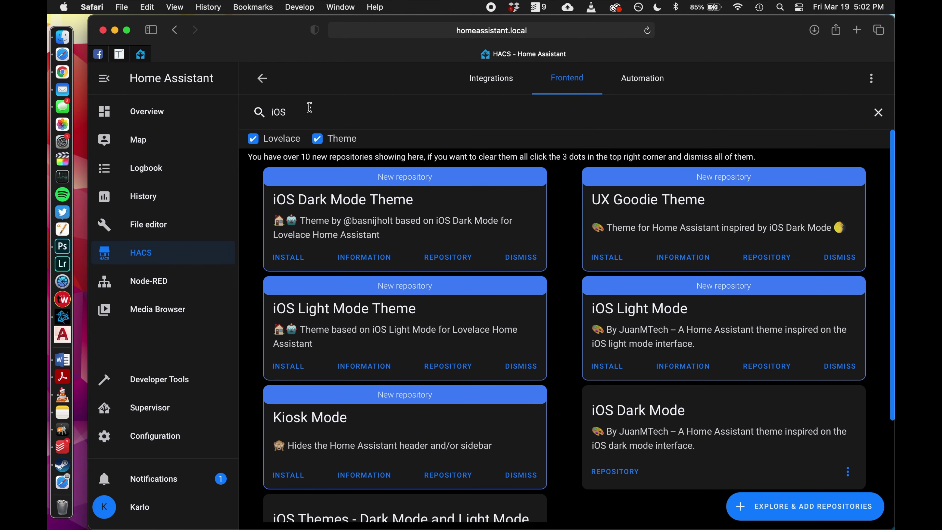
Search the frontend repositories for "vintage" and install the Vintage theme.
left_click_drag(296, 111, 267, 112)
type("vintage")
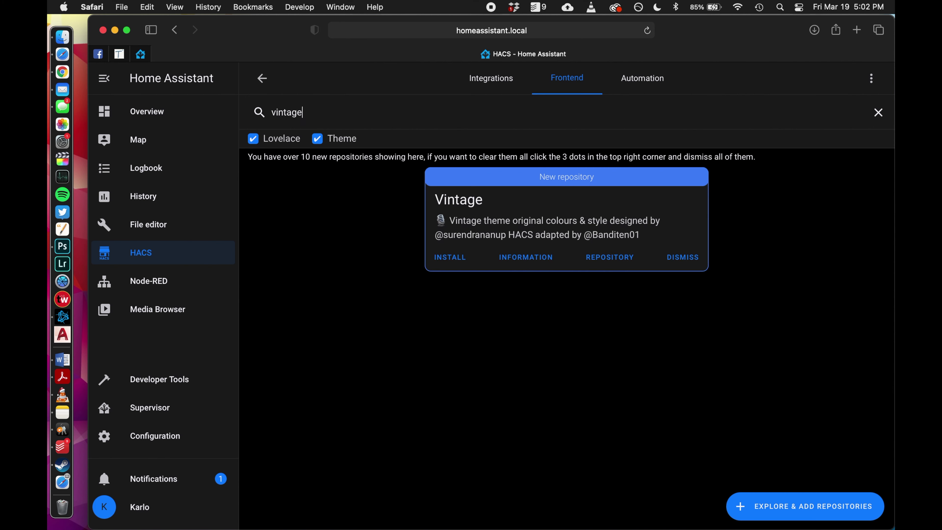
left_click(447, 258)
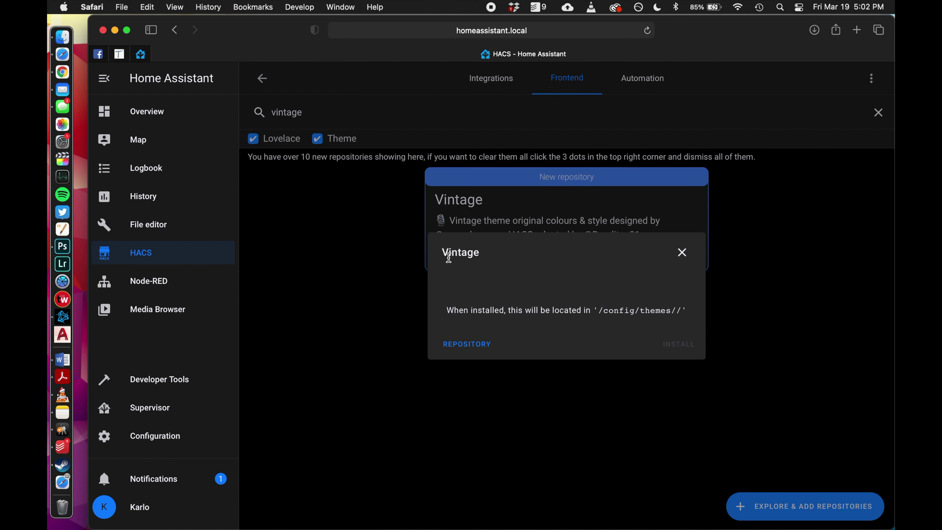
left_click(722, 373)
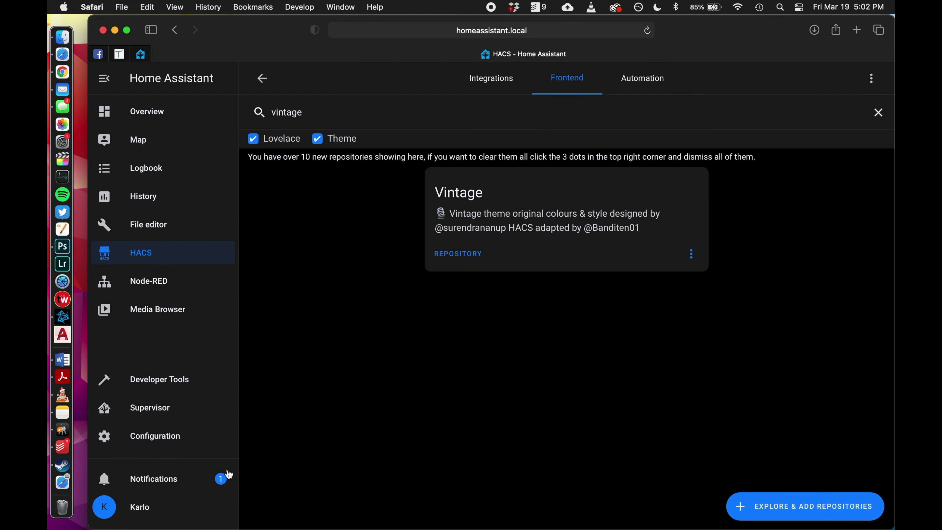
Open the user profile and set its theme to vintage.
left_click(110, 520)
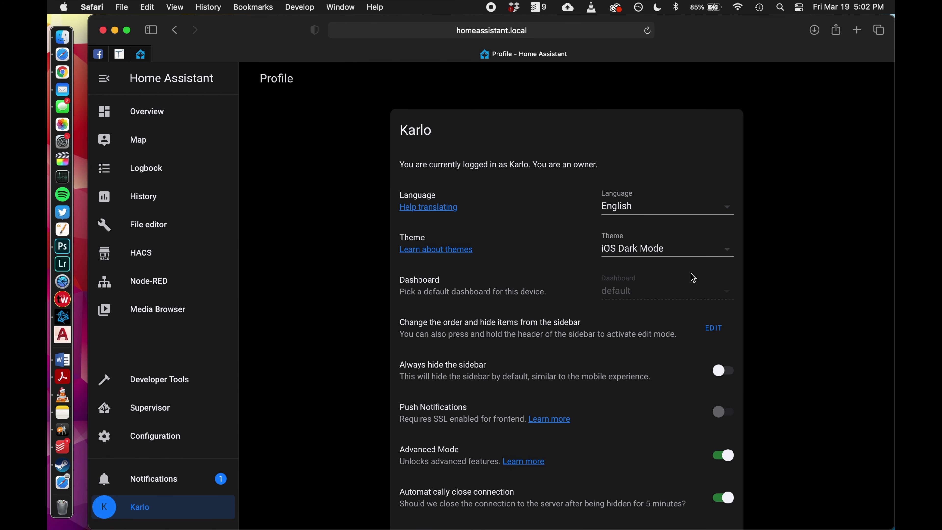
left_click(730, 254)
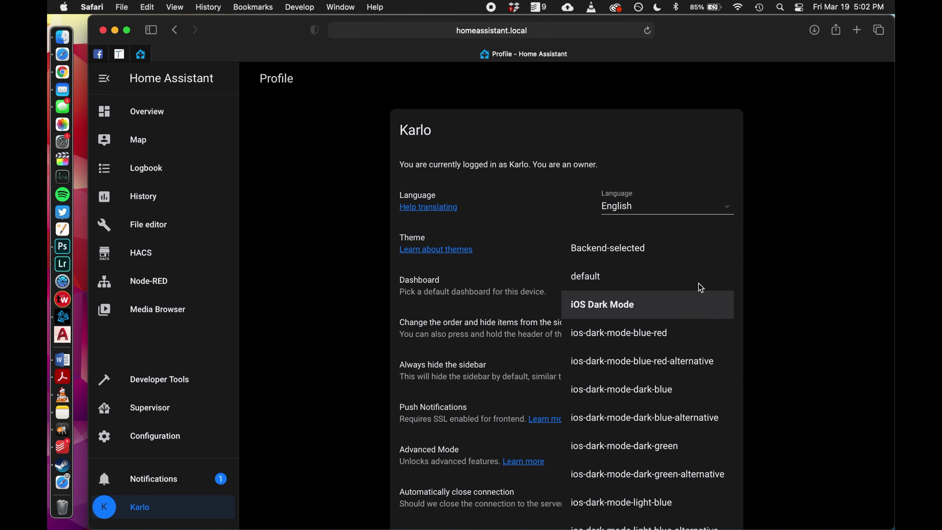
scroll(658, 352, "down", 10)
left_click(593, 511)
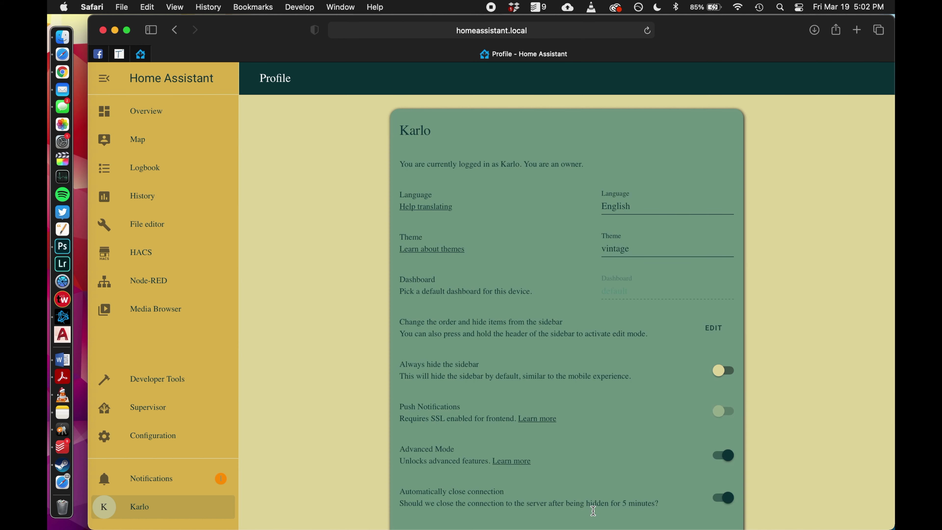
Look over the Overview dashboard's Home and Testing views in the vintage theme.
left_click(157, 111)
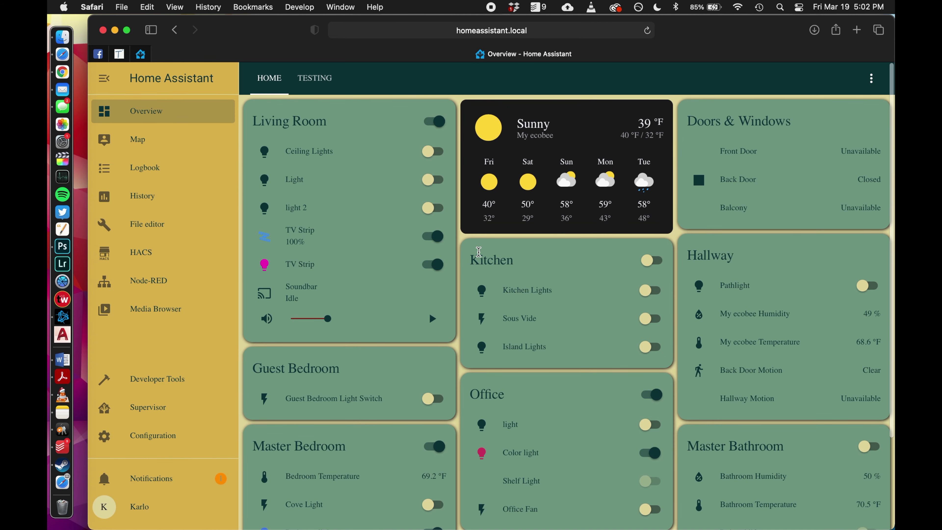
scroll(479, 251, "down", 3)
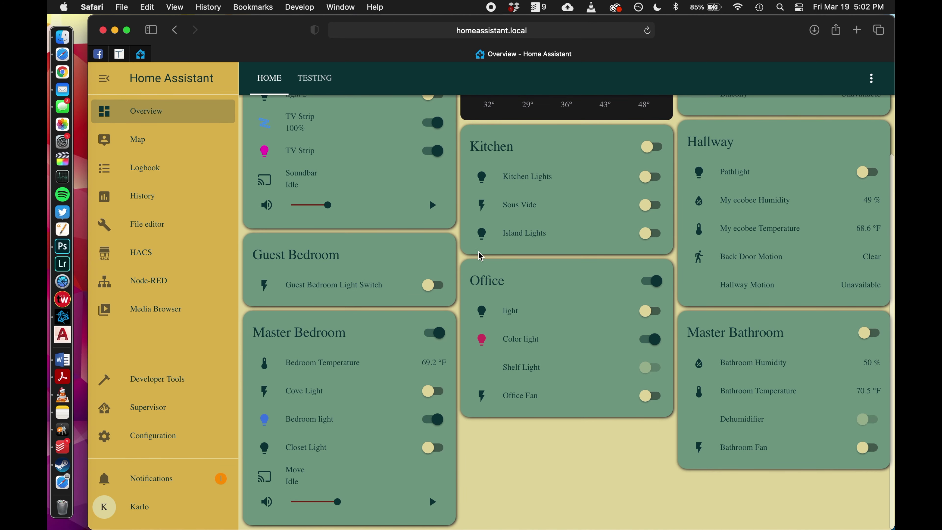
scroll(479, 253, "up", 2)
scroll(481, 256, "up", 1)
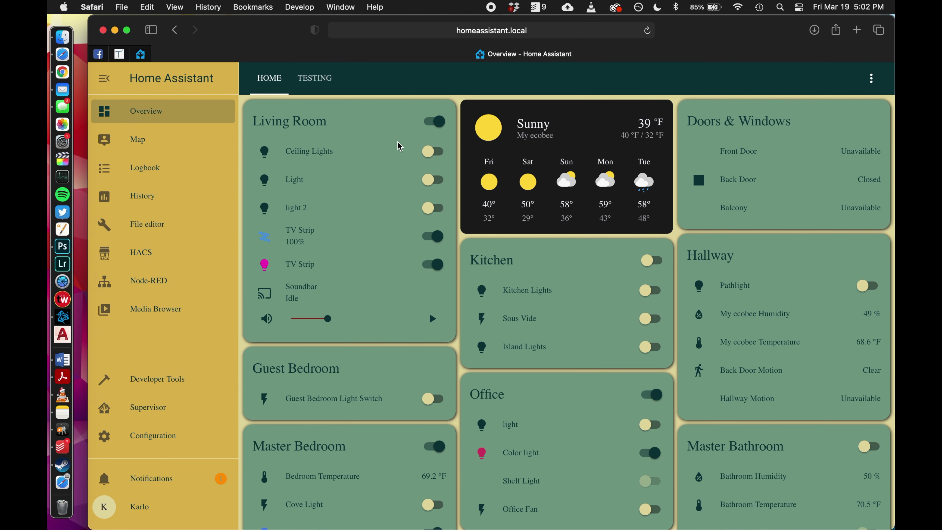
left_click(315, 81)
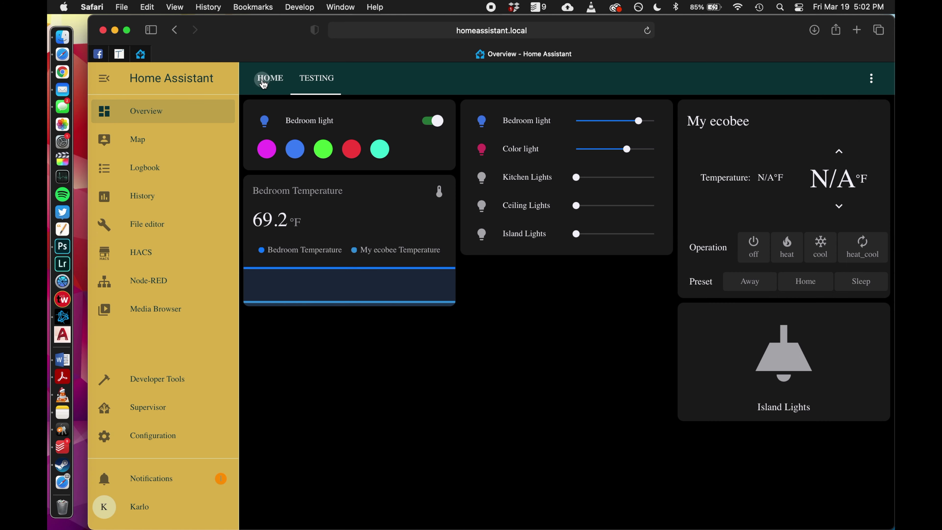
left_click(266, 78)
scroll(356, 353, "down", 4)
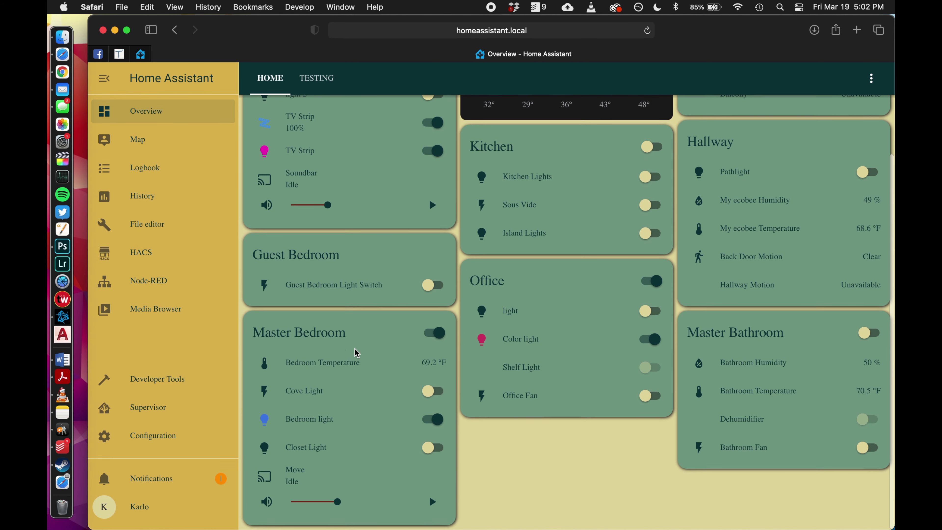
Install the Noctis theme from the HACS frontend repositories and set the user profile's theme to noctis.
left_click(141, 252)
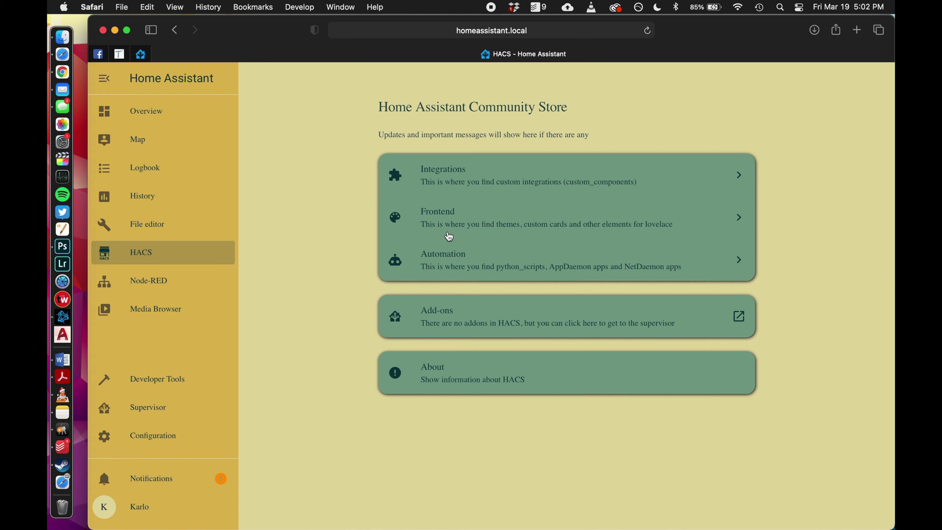
left_click(450, 216)
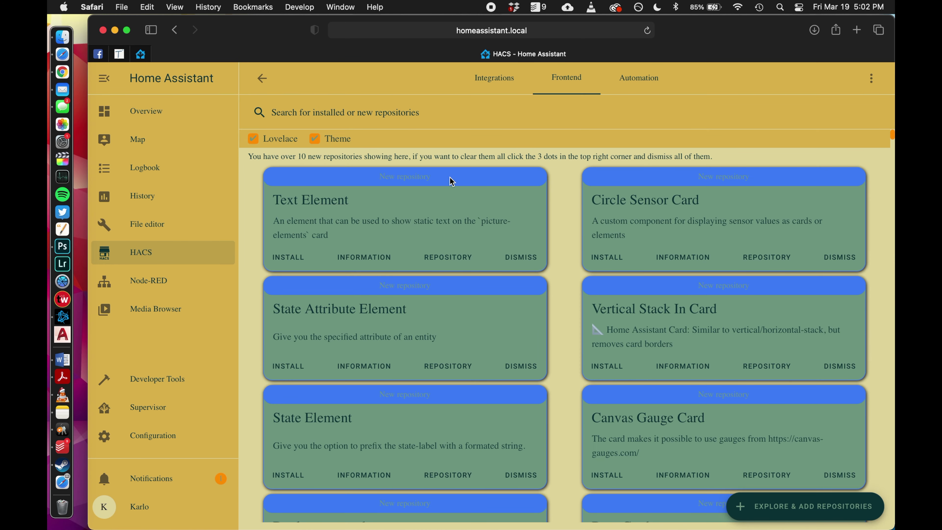
type("noctis")
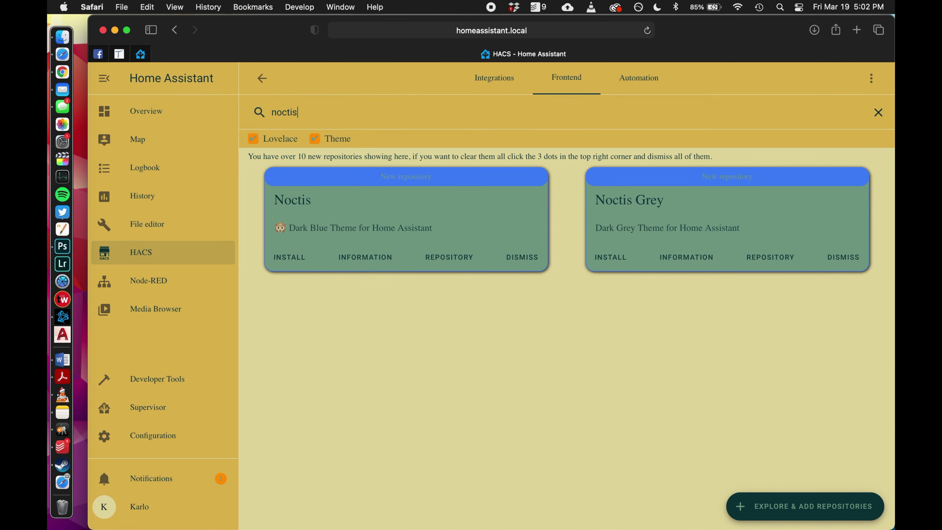
left_click(296, 258)
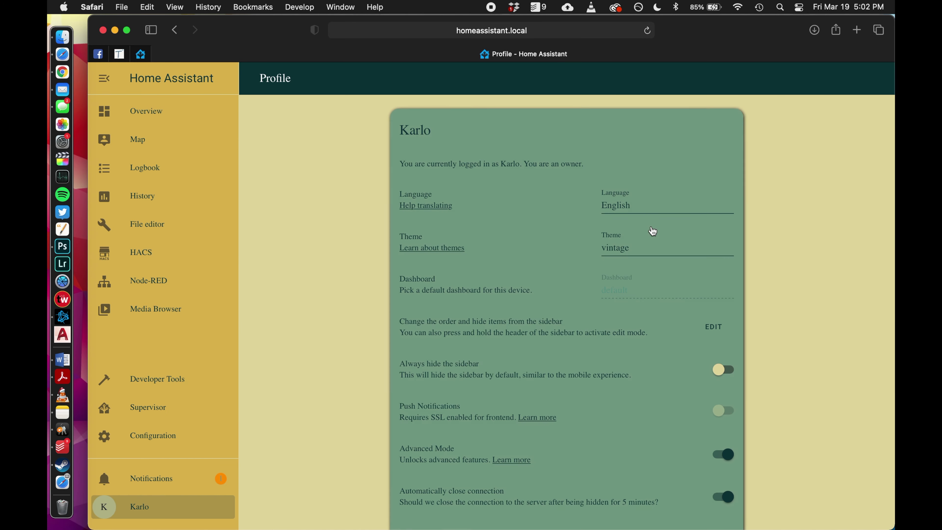
left_click(663, 254)
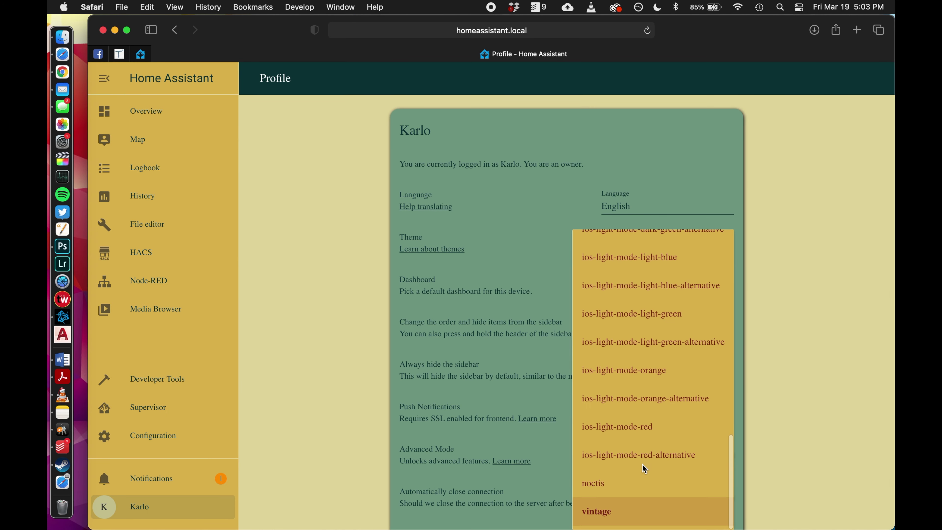
left_click(627, 482)
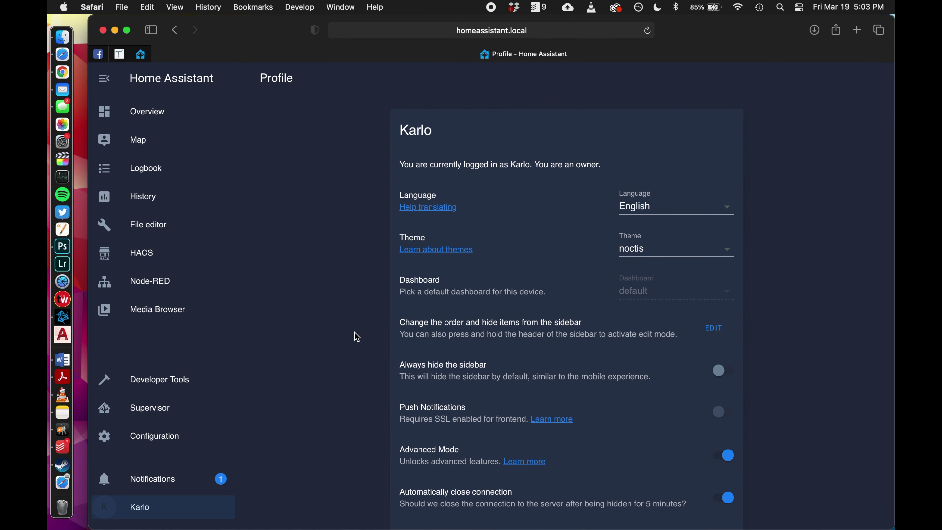
Look over the cards on the Overview dashboard's Home view in the noctis theme.
left_click(178, 119)
scroll(354, 248, "down", 2)
scroll(355, 248, "down", 1)
scroll(353, 246, "up", 4)
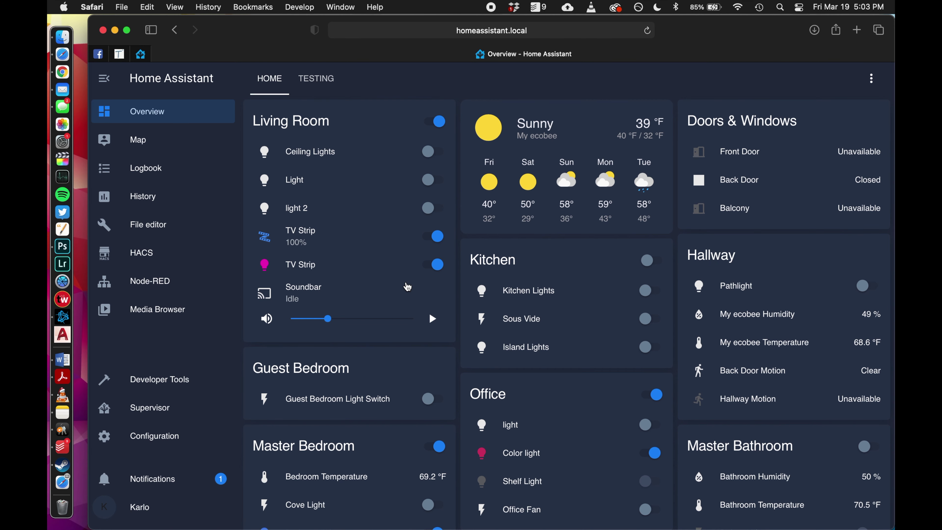
scroll(563, 305, "down", 3)
scroll(563, 306, "up", 3)
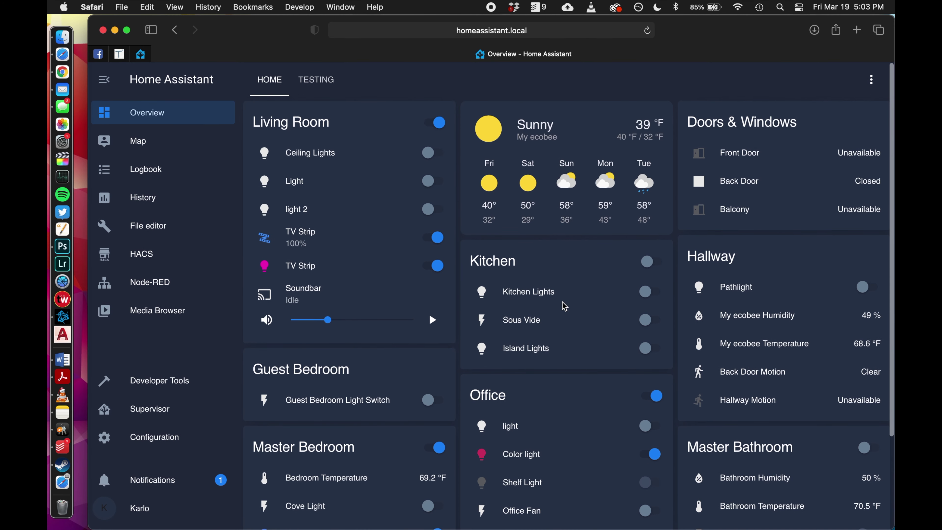
Search the HACS frontend repositories for "google" and install the Google Dark Theme.
left_click(143, 252)
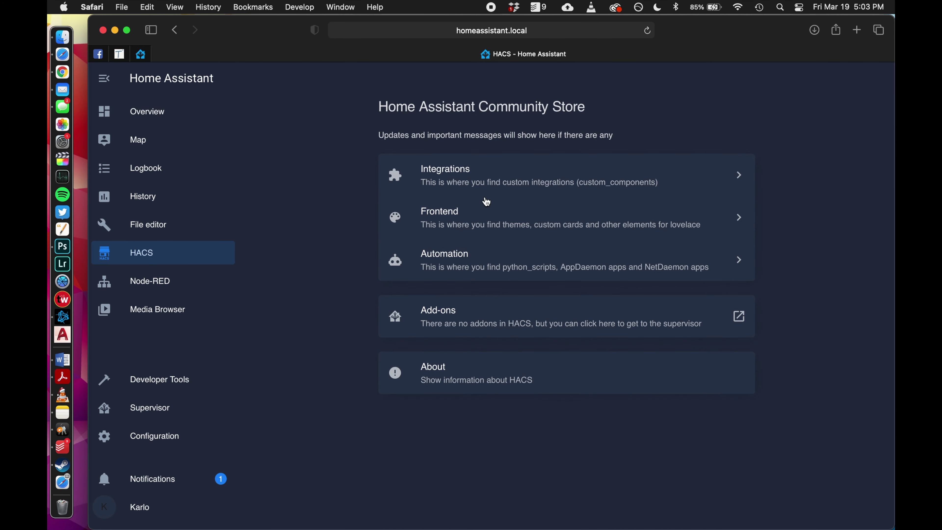
left_click(471, 222)
type("gle")
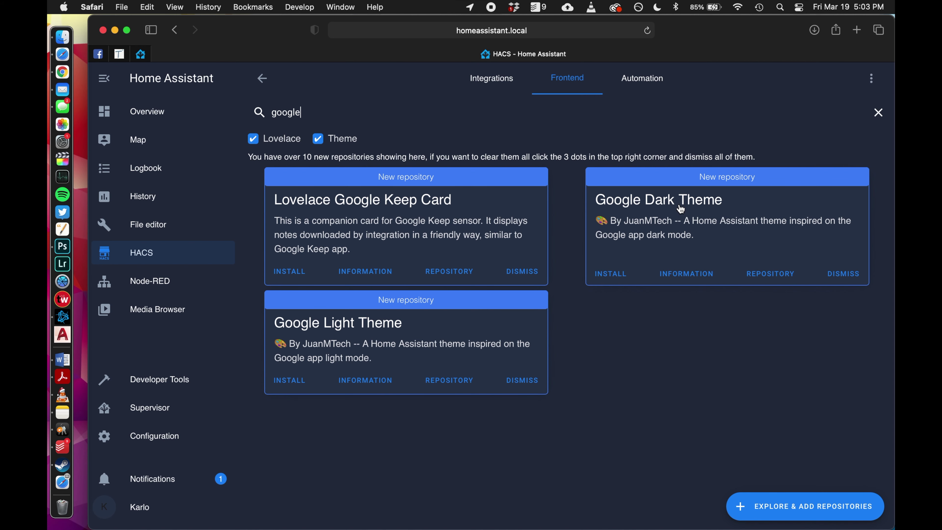
left_click(612, 274)
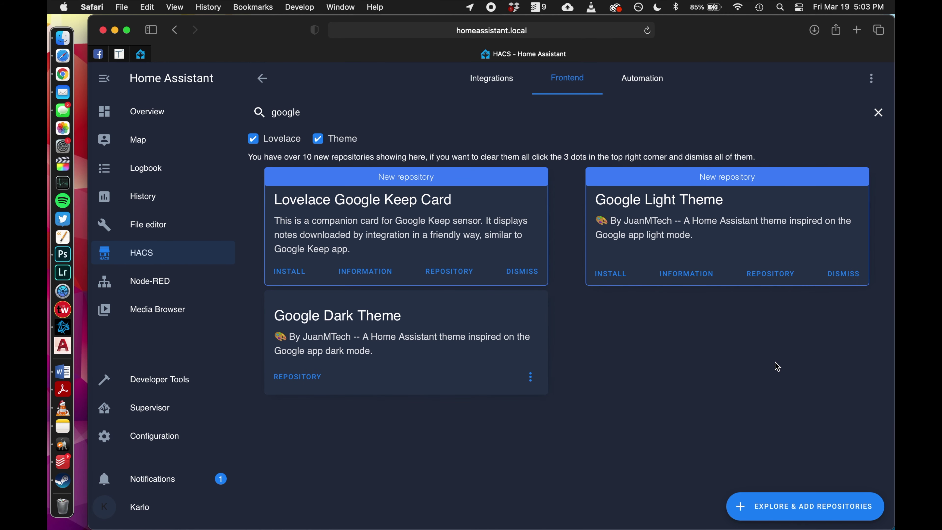
Open the user profile and set its theme to Google Dark Theme.
left_click(114, 515)
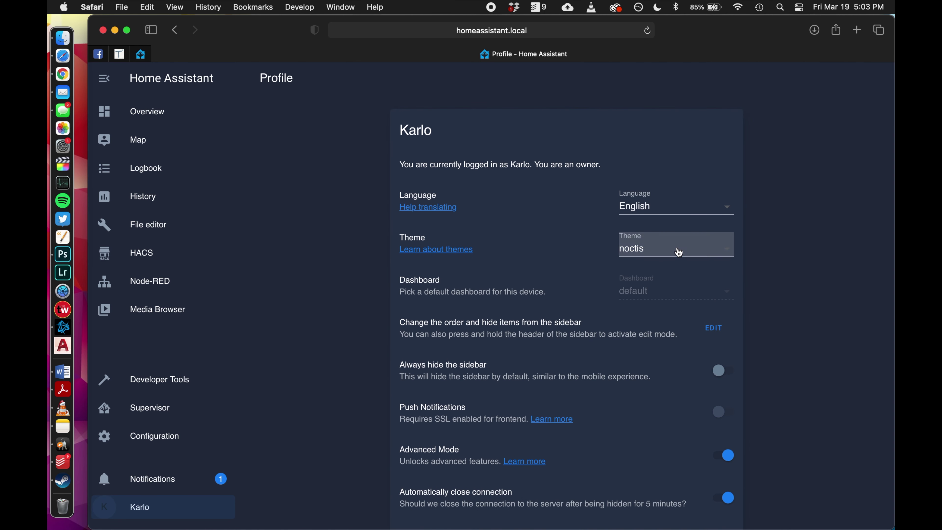
left_click(679, 253)
scroll(679, 251, "up", 10)
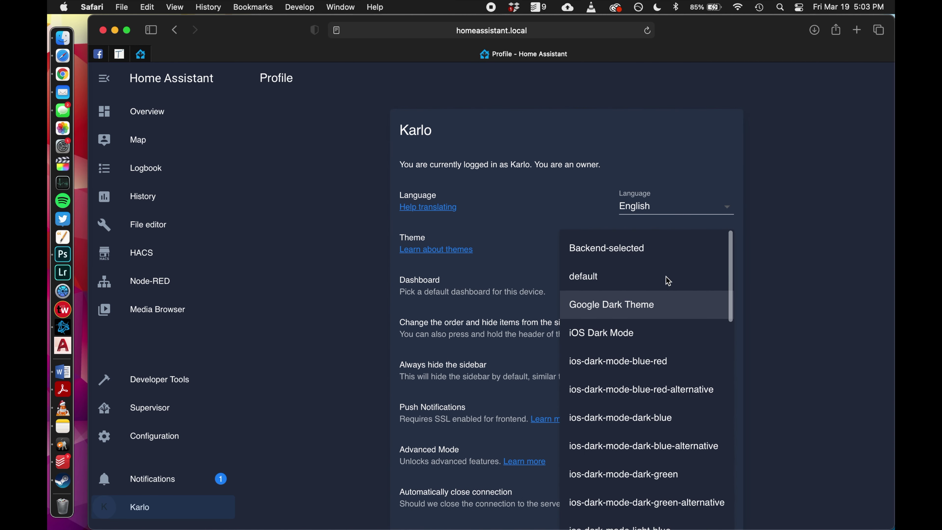
left_click(662, 308)
Look over the Overview dashboard's room cards in the Google Dark Theme.
left_click(148, 110)
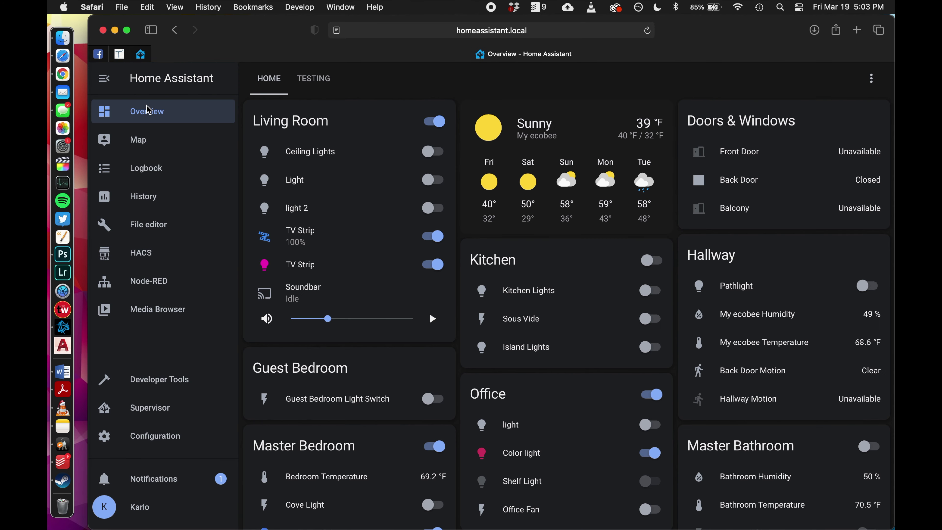
scroll(372, 222, "down", 3)
scroll(372, 222, "up", 3)
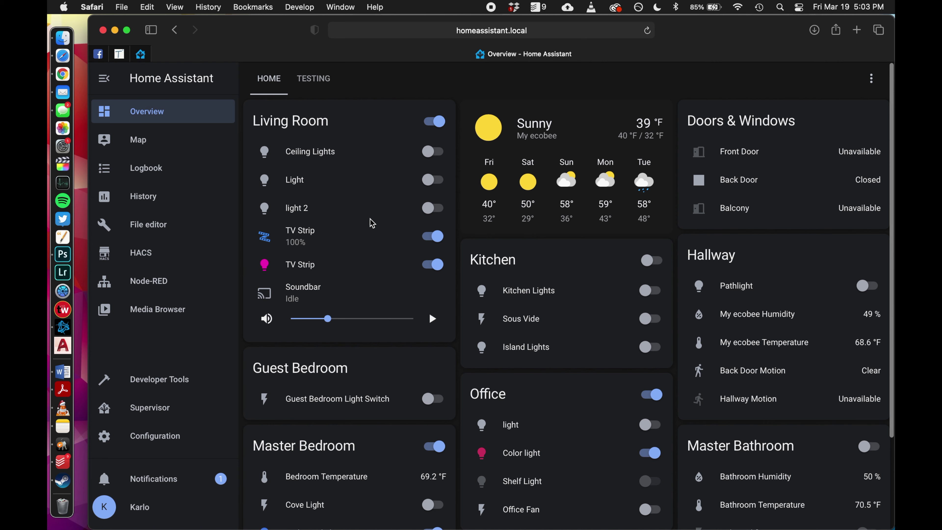
scroll(413, 340, "down", 3)
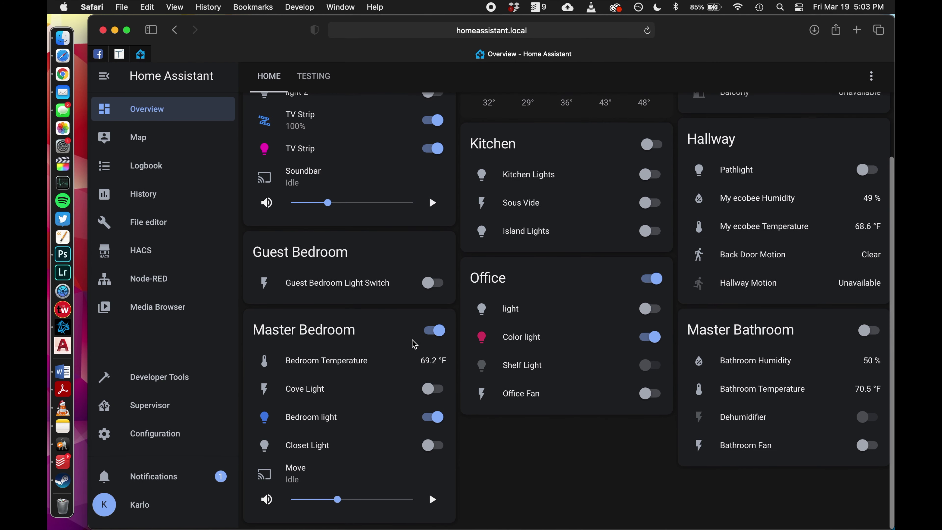
left_click(267, 76)
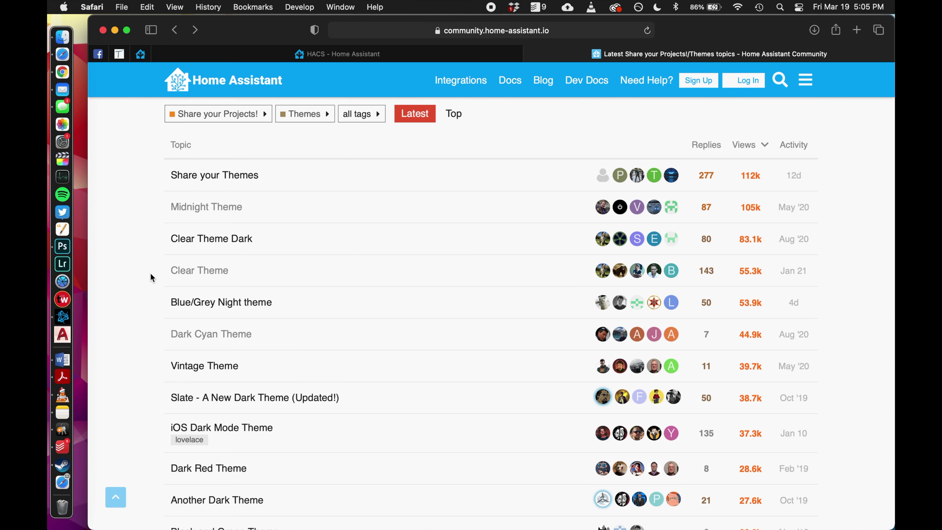
Look through the Themes topics on the Home Assistant community forum, then go back to the Overview dashboard and review its cards.
scroll(150, 281, "down", 4)
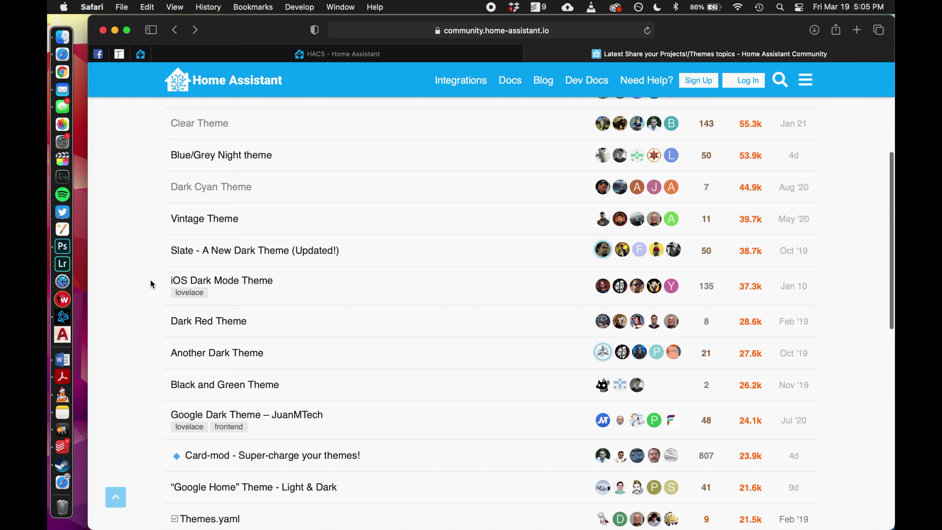
left_click(254, 52)
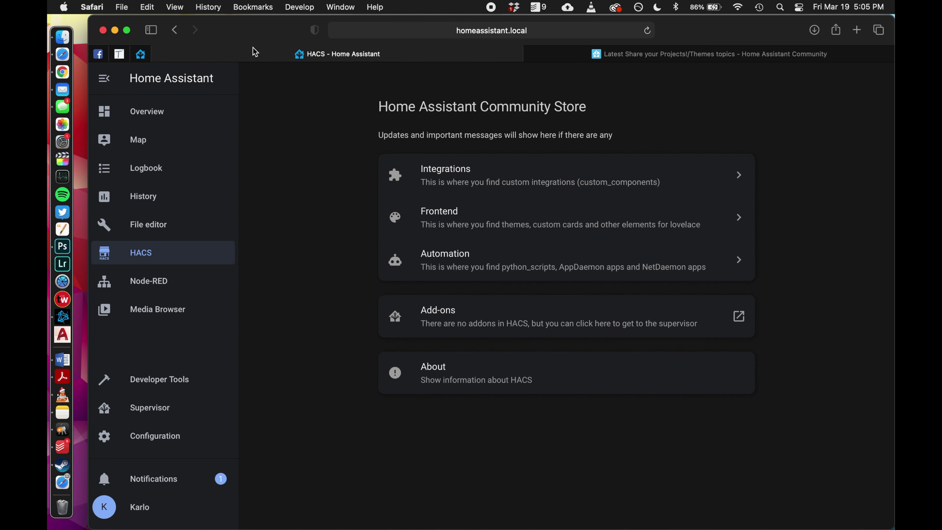
left_click(164, 115)
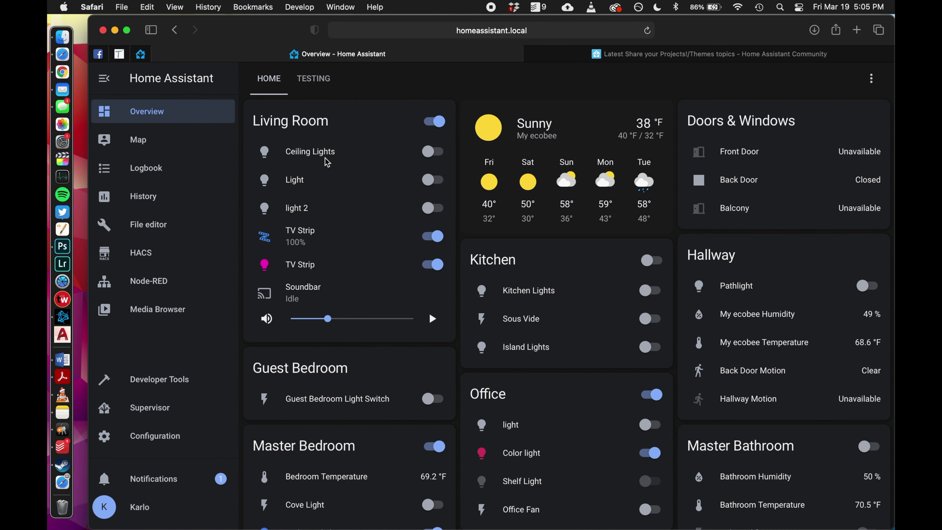
scroll(408, 278, "down", 5)
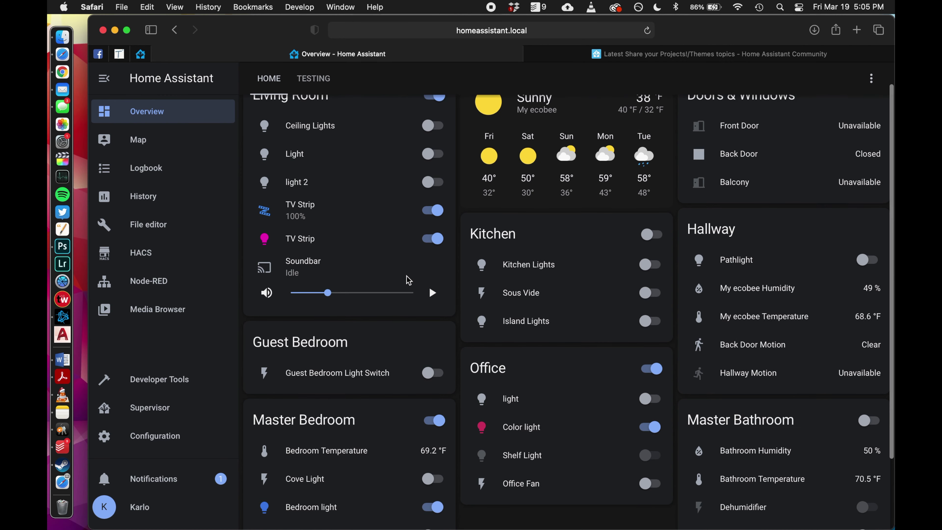
scroll(408, 280, "up", 5)
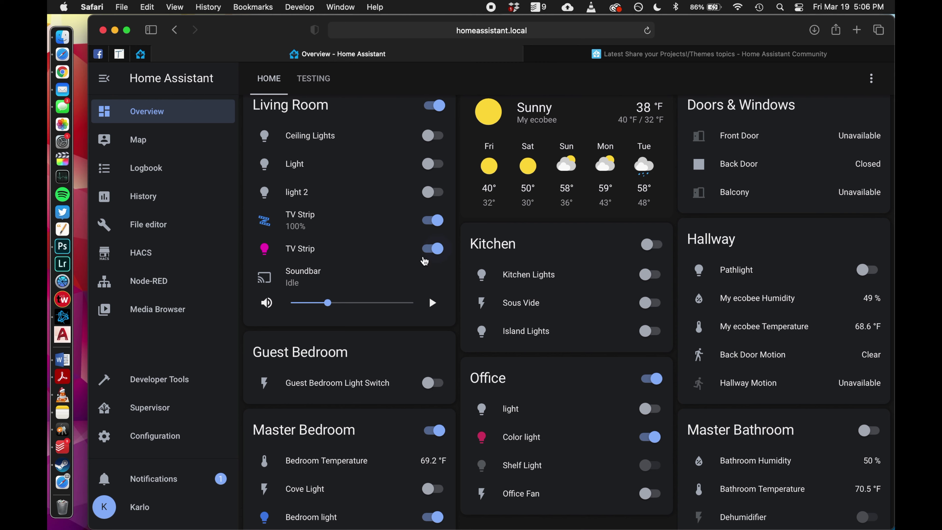
Compare the details of the Living Room's second TV Strip light with the light switched off and switched back on.
left_click(433, 249)
left_click(265, 250)
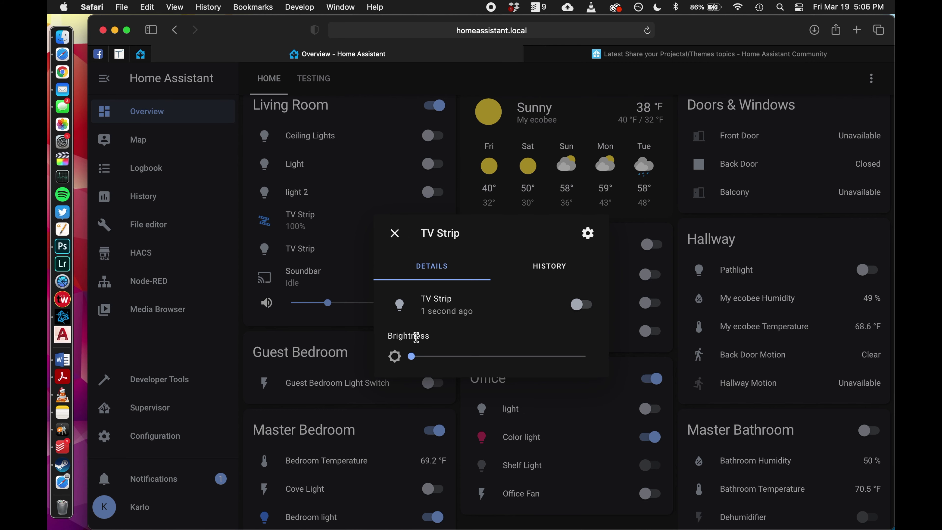
left_click(395, 234)
left_click(433, 249)
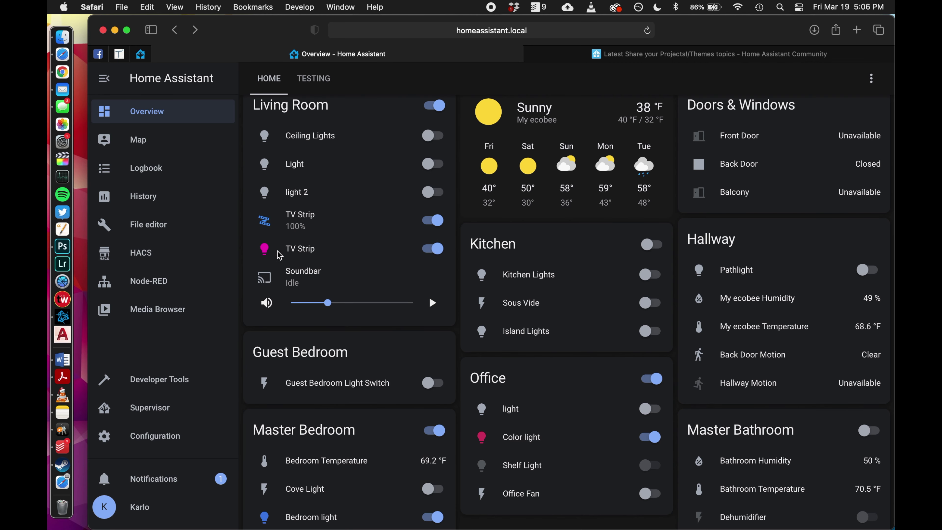
left_click(270, 250)
left_click(395, 136)
scroll(429, 223, "up", 1)
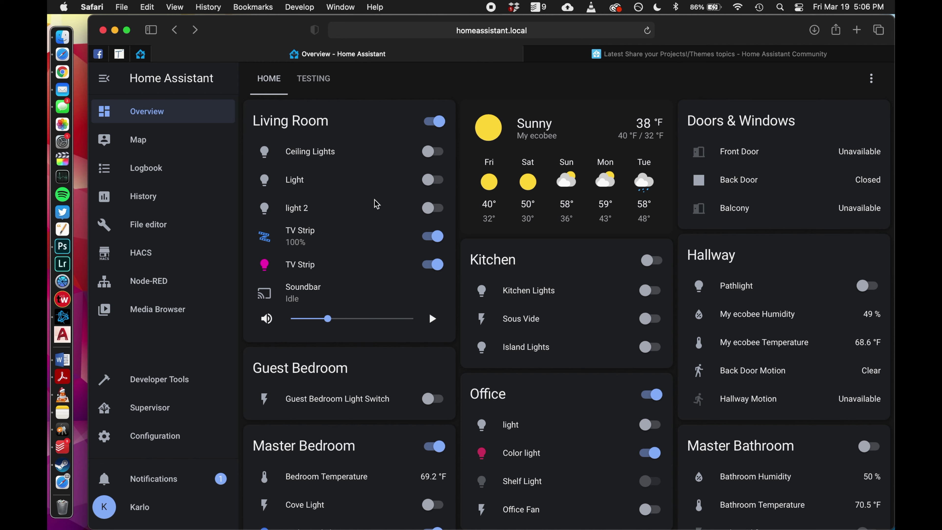
In the dashboard's Testing view, switch the Bedroom light's colour through magenta, green and red, ending on turquoise.
left_click(320, 87)
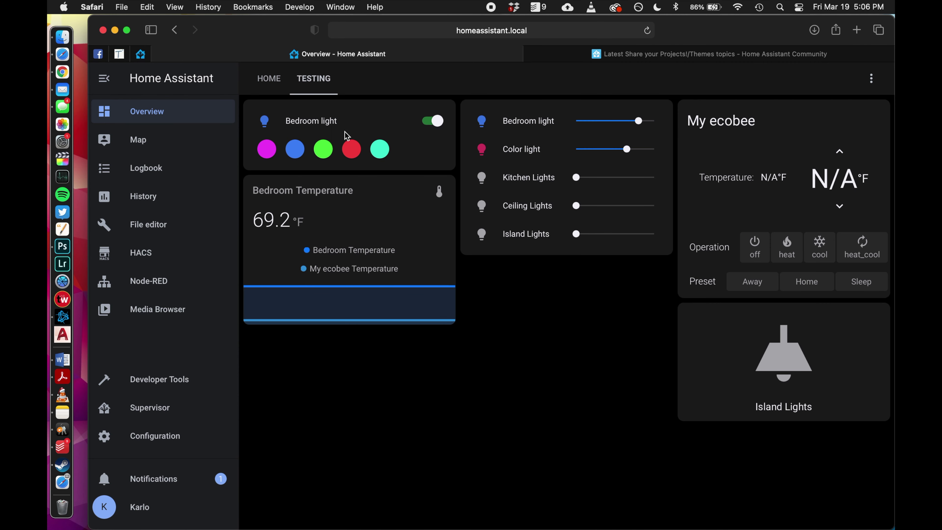
left_click(272, 158)
left_click(324, 156)
left_click(353, 159)
left_click(382, 159)
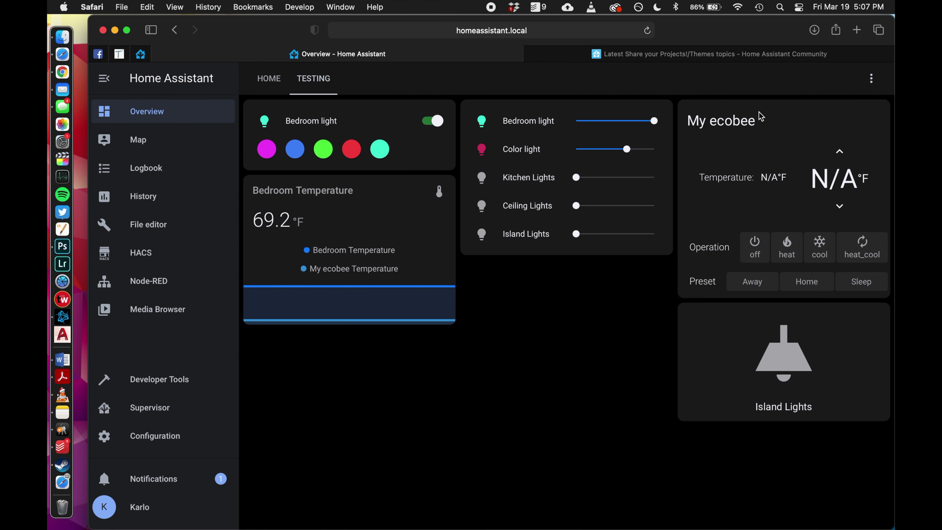
Open the Bedroom light card's configuration in dashboard edit mode and review the code defining its RGB colours, brightness and transitions.
left_click(871, 78)
left_click(853, 112)
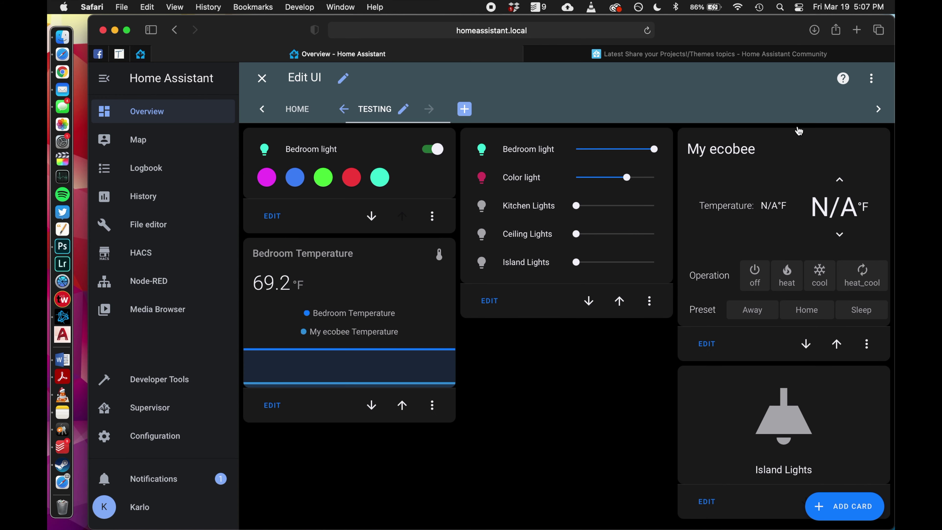
left_click(273, 215)
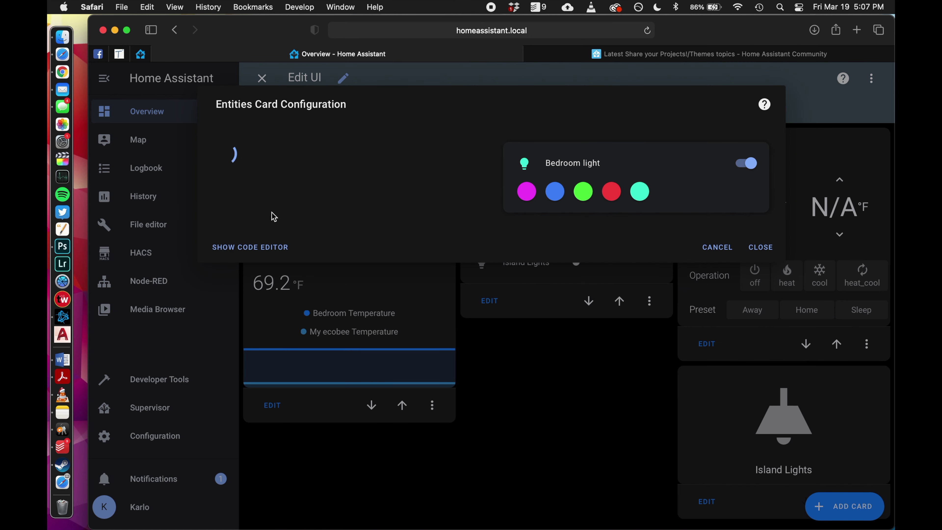
scroll(271, 278, "down", 5)
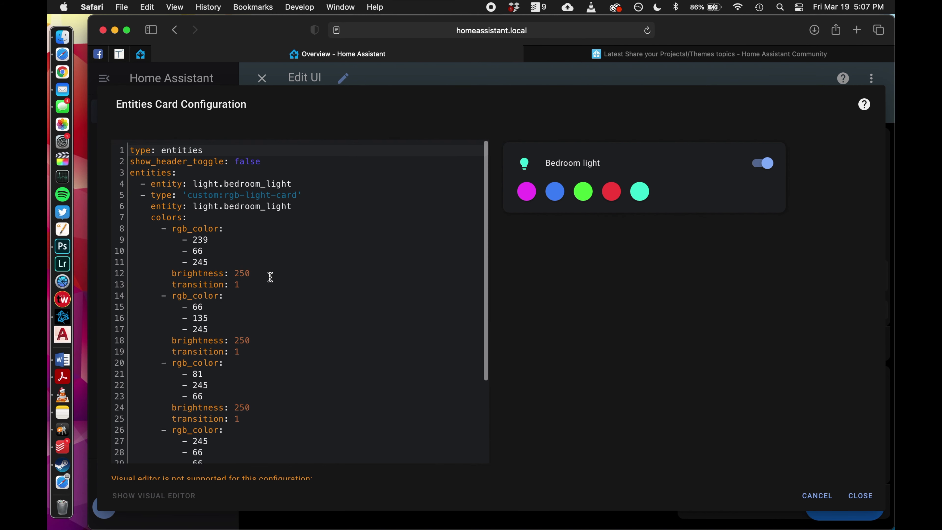
scroll(270, 278, "up", 3)
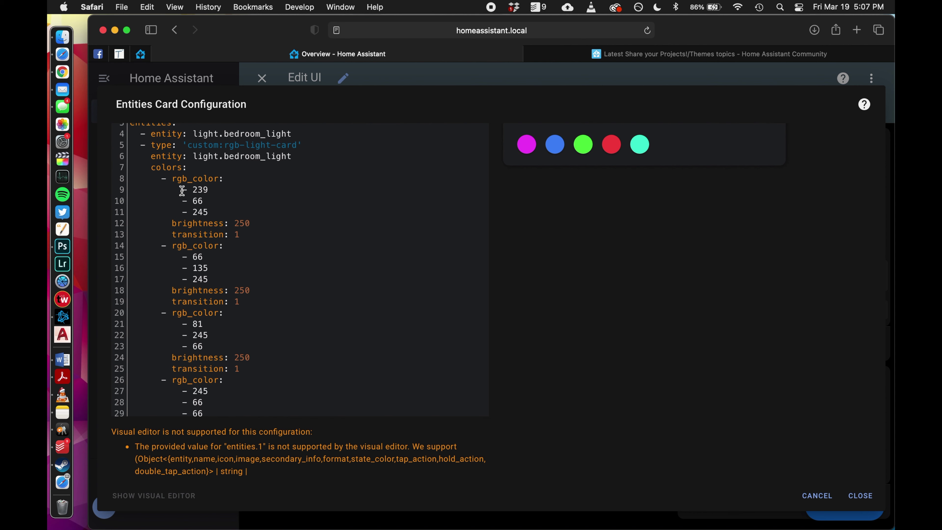
scroll(442, 233, "up", 3)
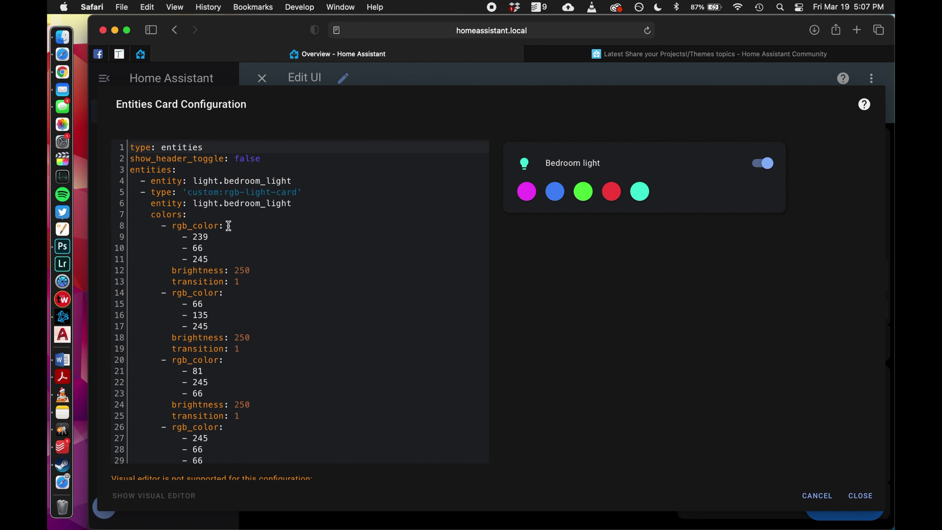
scroll(225, 275, "down", 5)
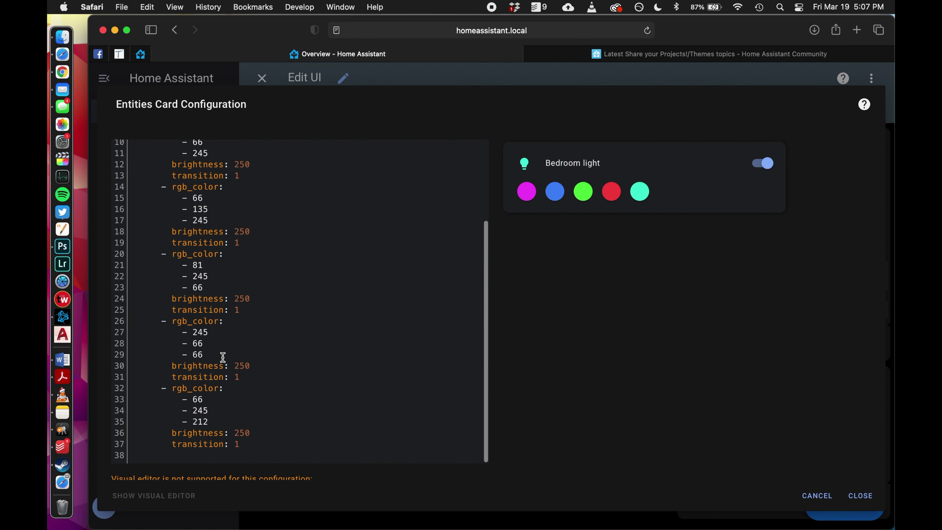